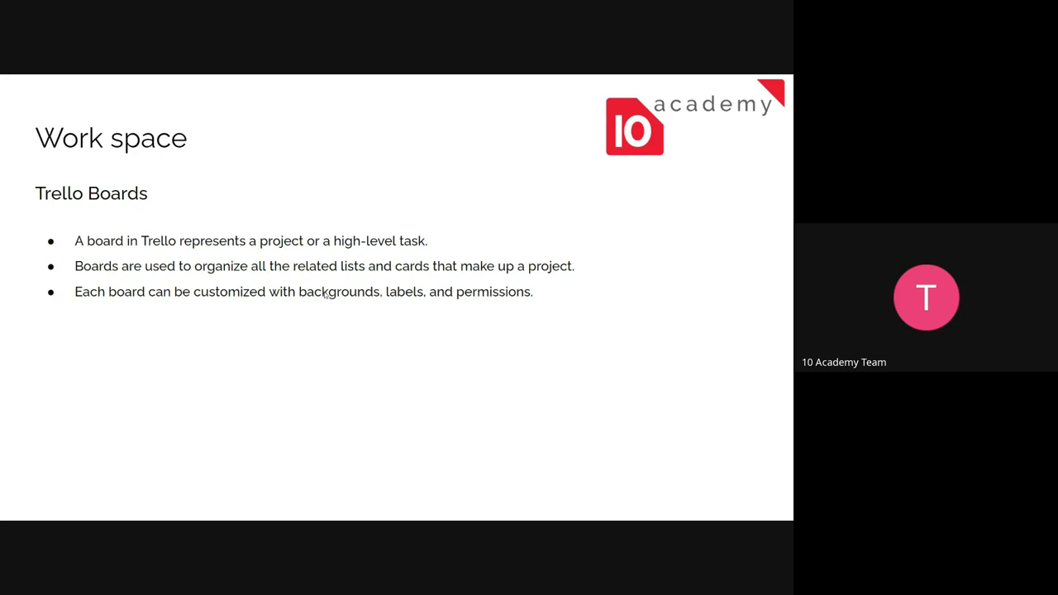
{"action": "key", "text": "Right"}
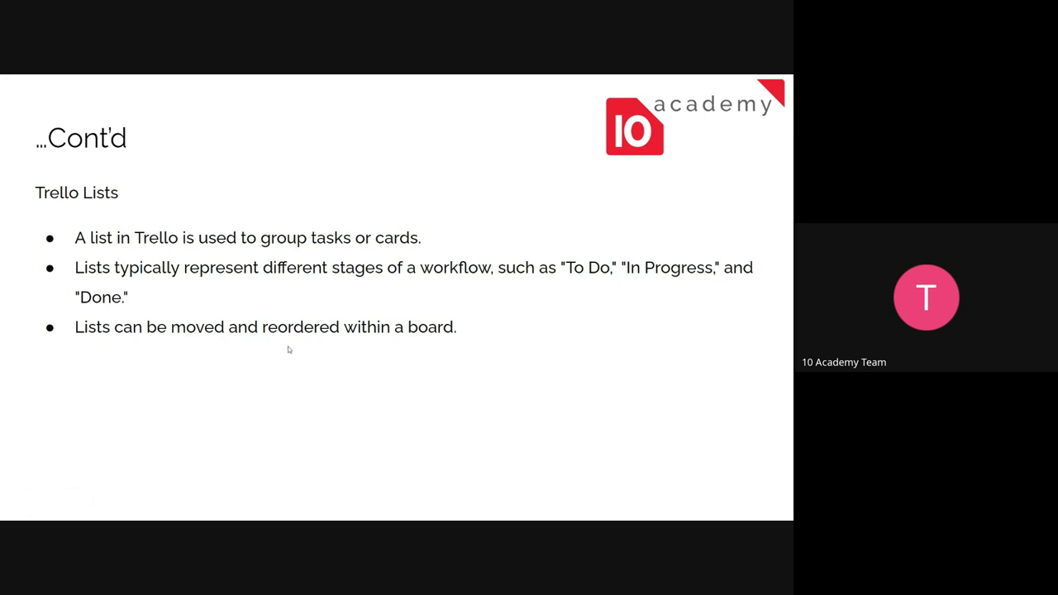
{"action": "key", "text": "Right"}
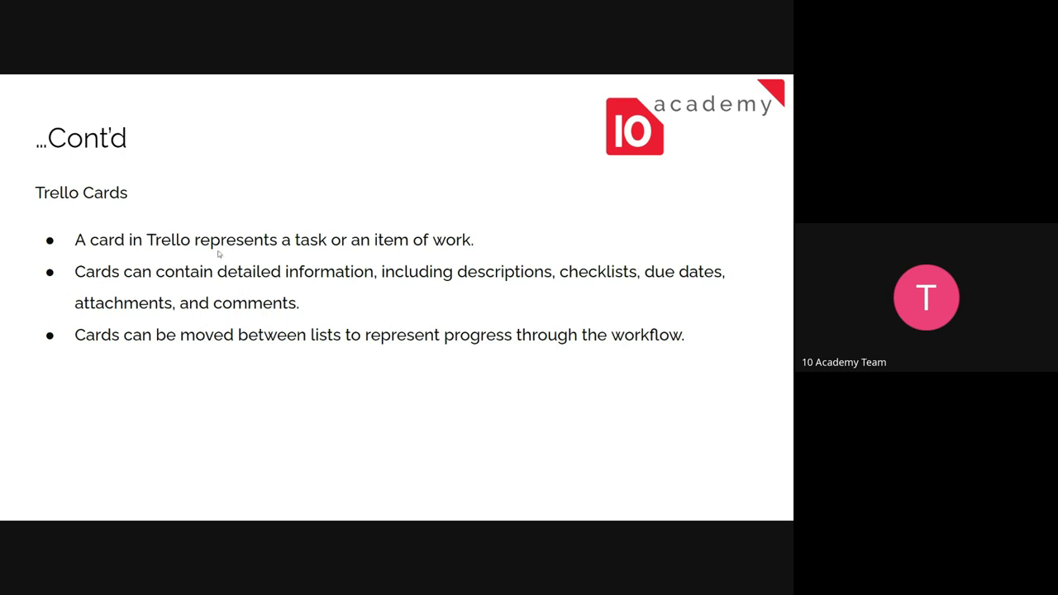
{"action": "key", "text": "Right"}
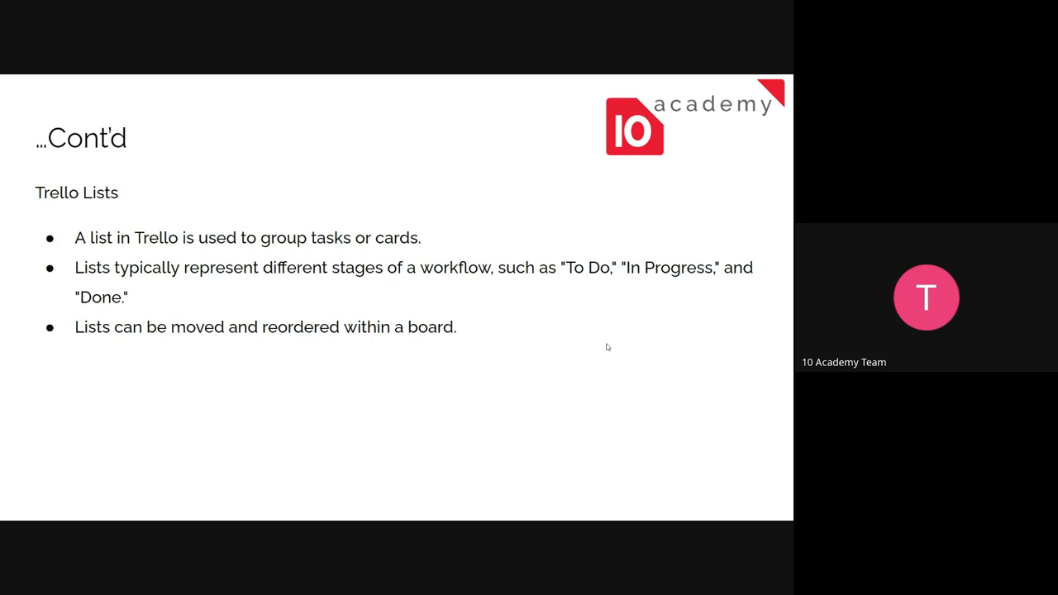
{"action": "key", "text": "Right"}
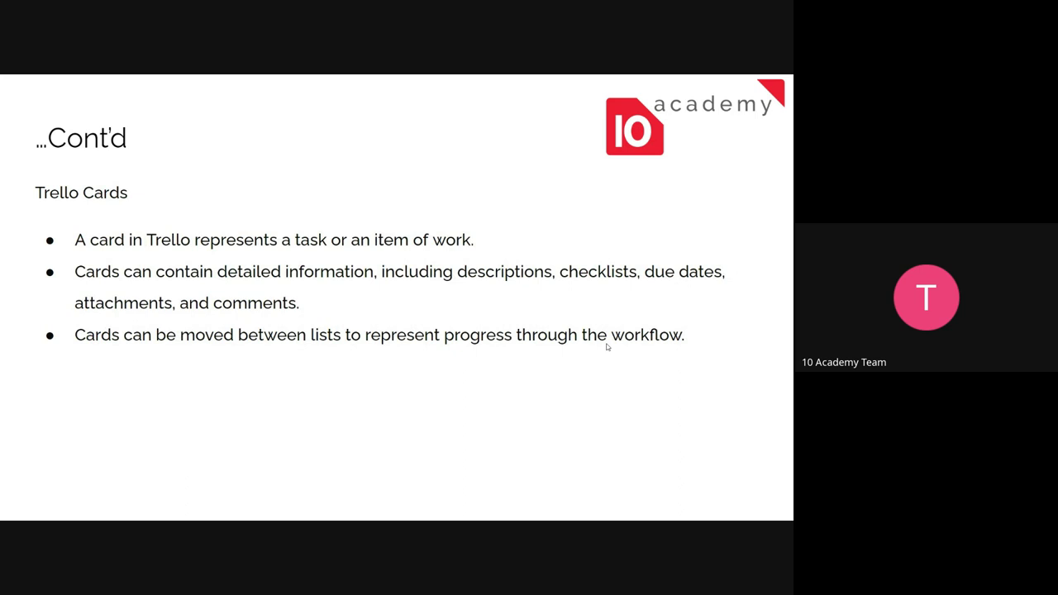
{"action": "key", "text": "Right"}
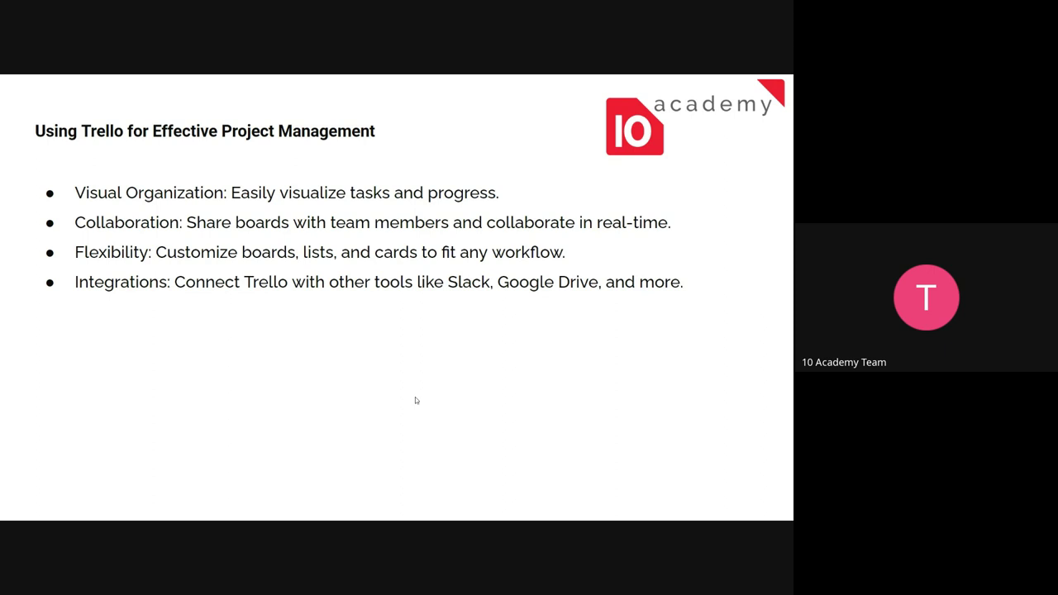
End the slideshow and take a brief look at the Example board in Trello before returning to the slides
{"action": "key", "text": "Escape"}
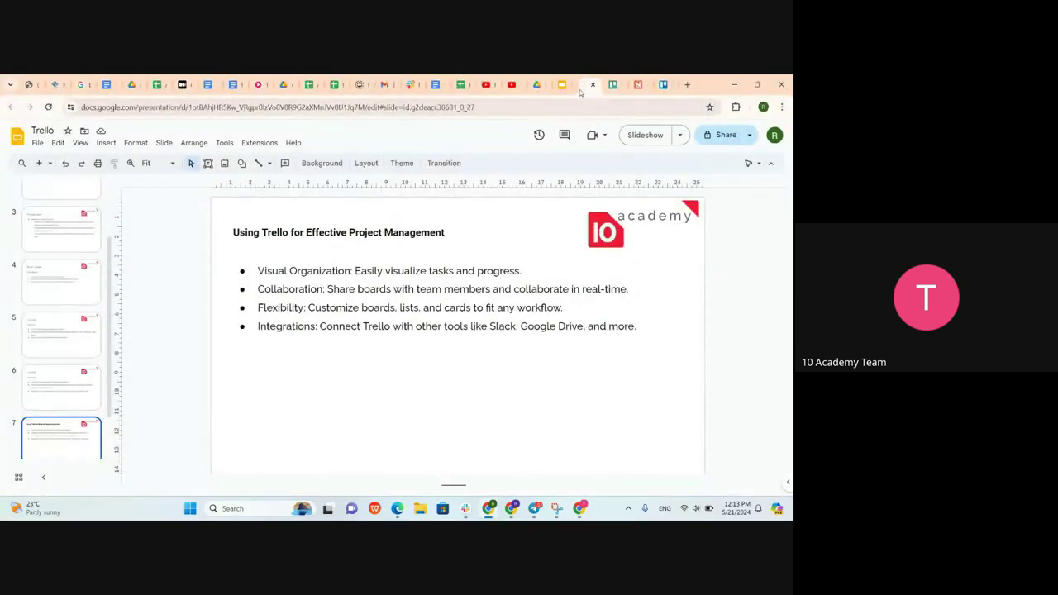
{"action": "left_click", "coordinate": [612, 84]}
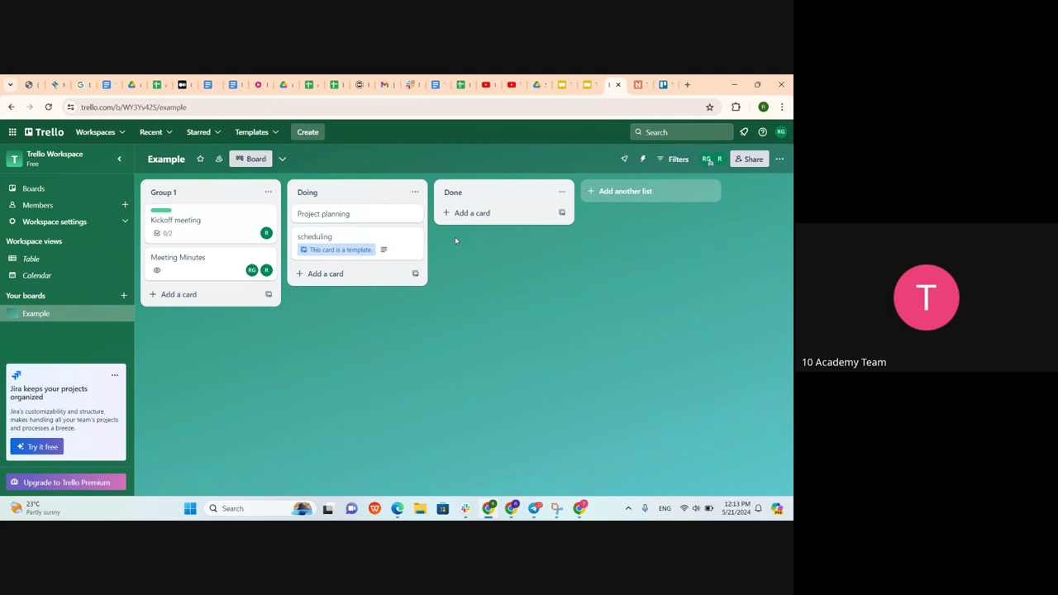
{"action": "left_click", "coordinate": [588, 82]}
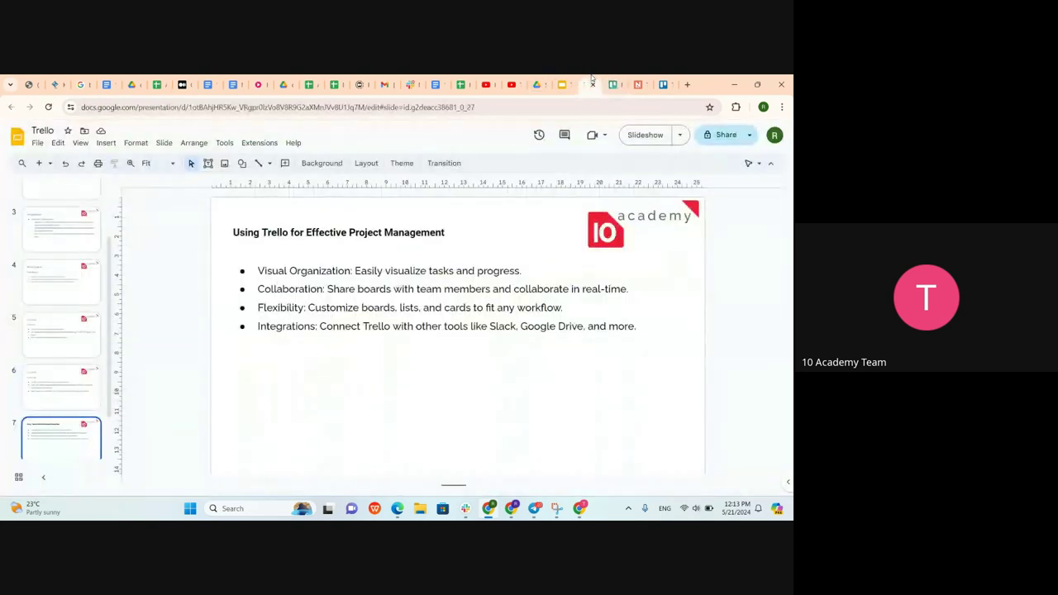
Look through the presentation's slides on Trello boards, lists and cards
{"action": "left_click", "coordinate": [67, 398]}
{"action": "key", "text": "Up"}
{"action": "key", "text": "Up"}
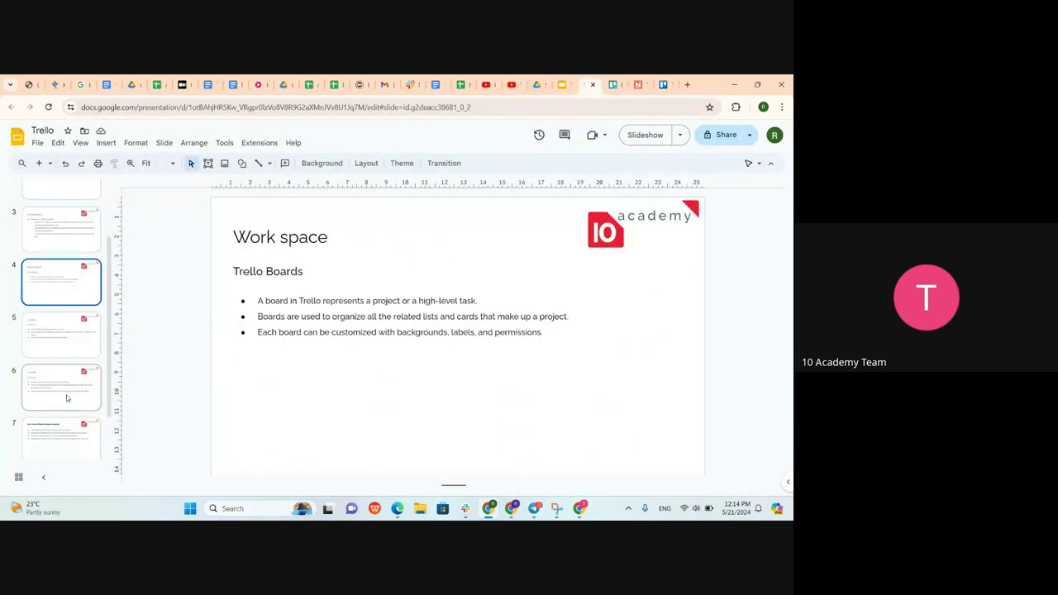
{"action": "key", "text": "Down"}
{"action": "key", "text": "Down"}
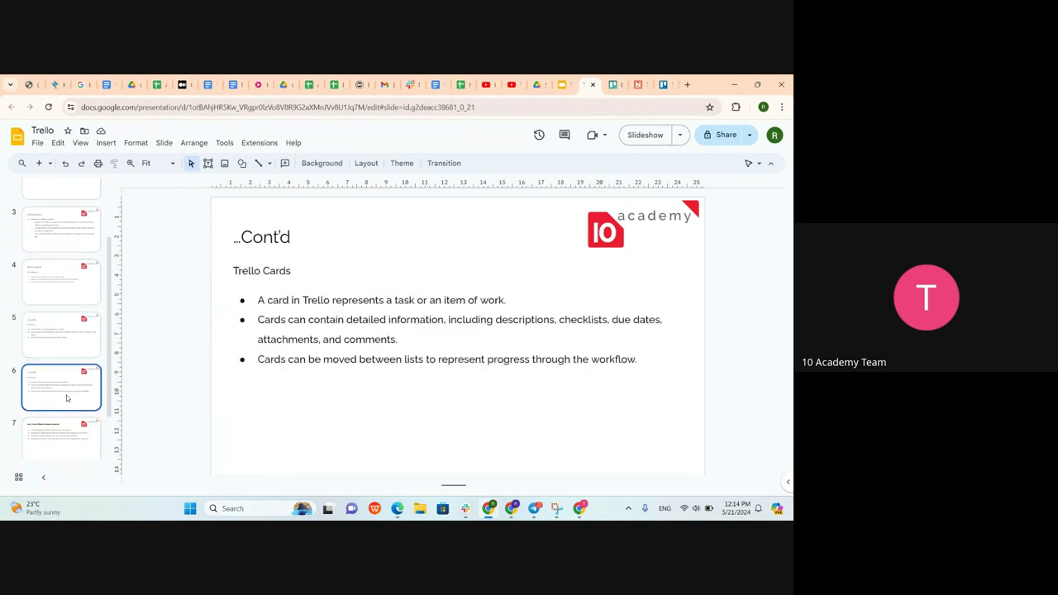
{"action": "key", "text": "Down"}
{"action": "key", "text": "Up"}
{"action": "key", "text": "Up"}
{"action": "key", "text": "Up"}
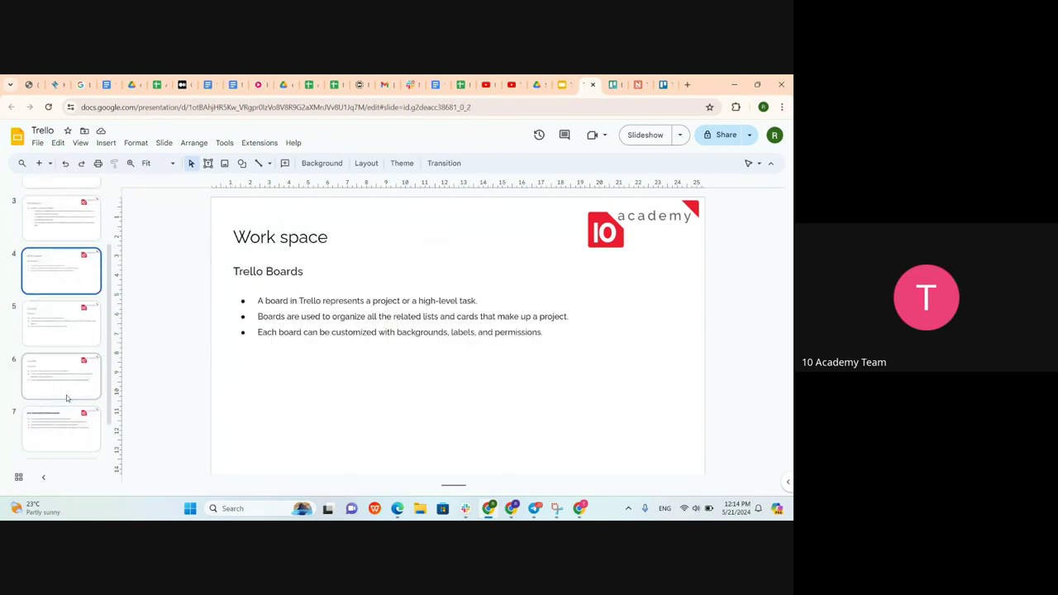
{"action": "key", "text": "Down"}
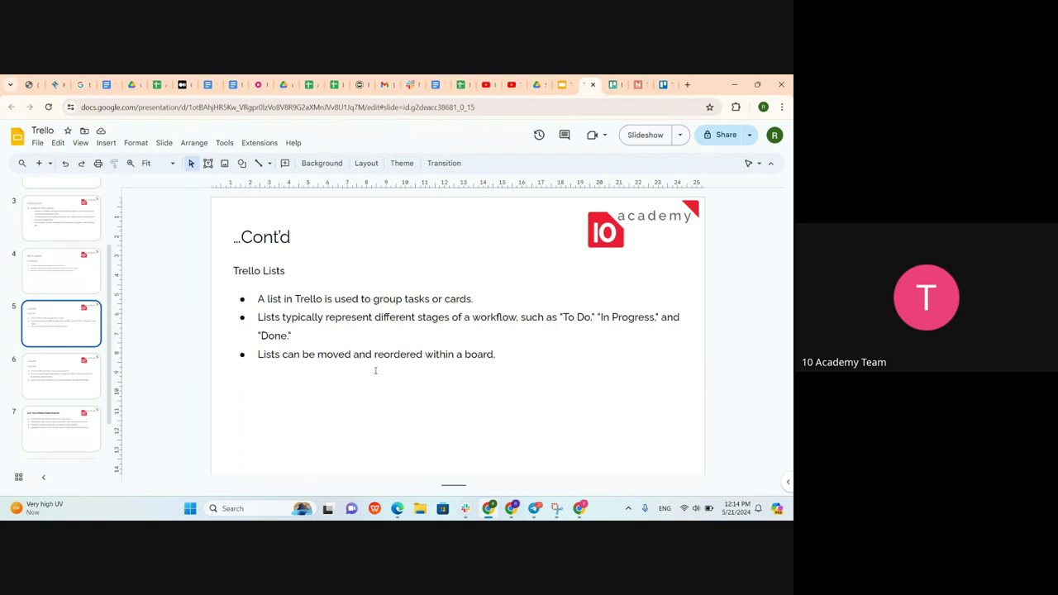
Switch to Trello and open the workspace's overview of boards and popular templates
{"action": "left_click", "coordinate": [610, 84]}
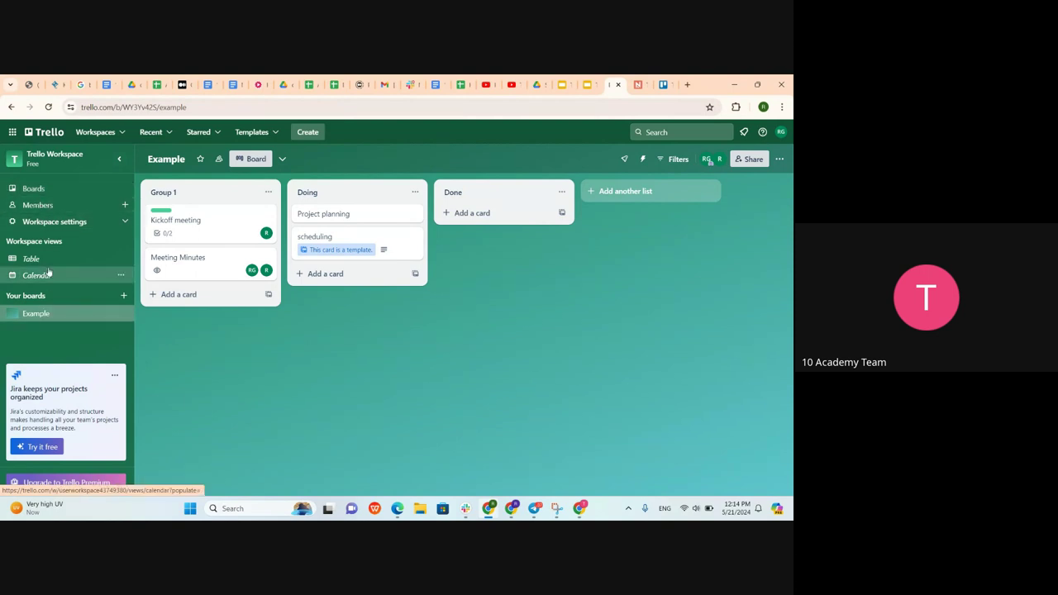
{"action": "left_click", "coordinate": [49, 190]}
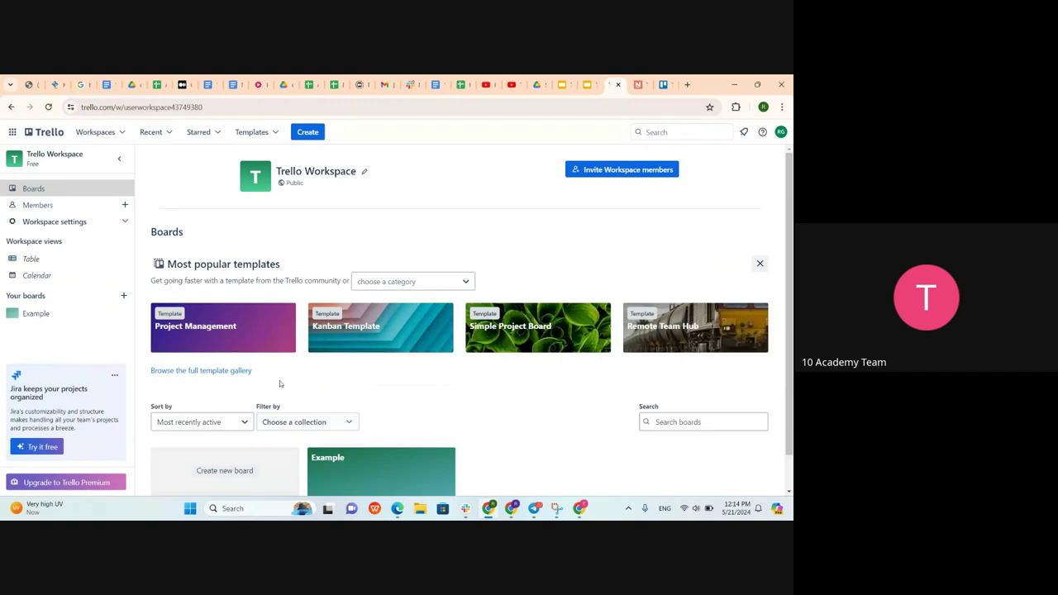
{"action": "scroll", "coordinate": [341, 403], "scroll_direction": "down", "scroll_amount": 1}
{"action": "scroll", "coordinate": [341, 404], "scroll_direction": "up", "scroll_amount": 1}
{"action": "scroll", "coordinate": [341, 403], "scroll_direction": "down", "scroll_amount": 1}
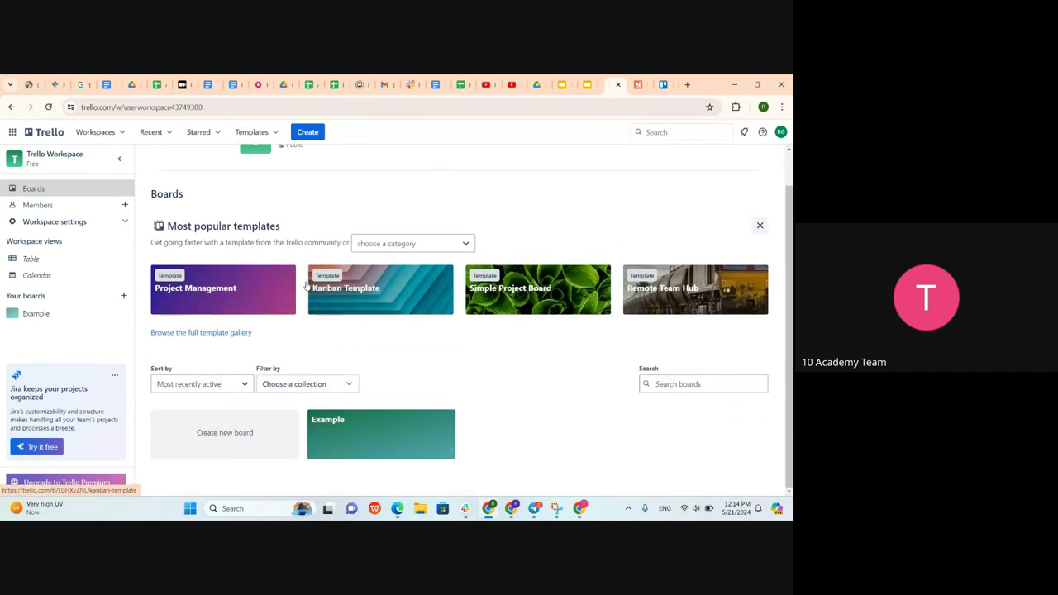
{"action": "scroll", "coordinate": [335, 447], "scroll_direction": "up", "scroll_amount": 1}
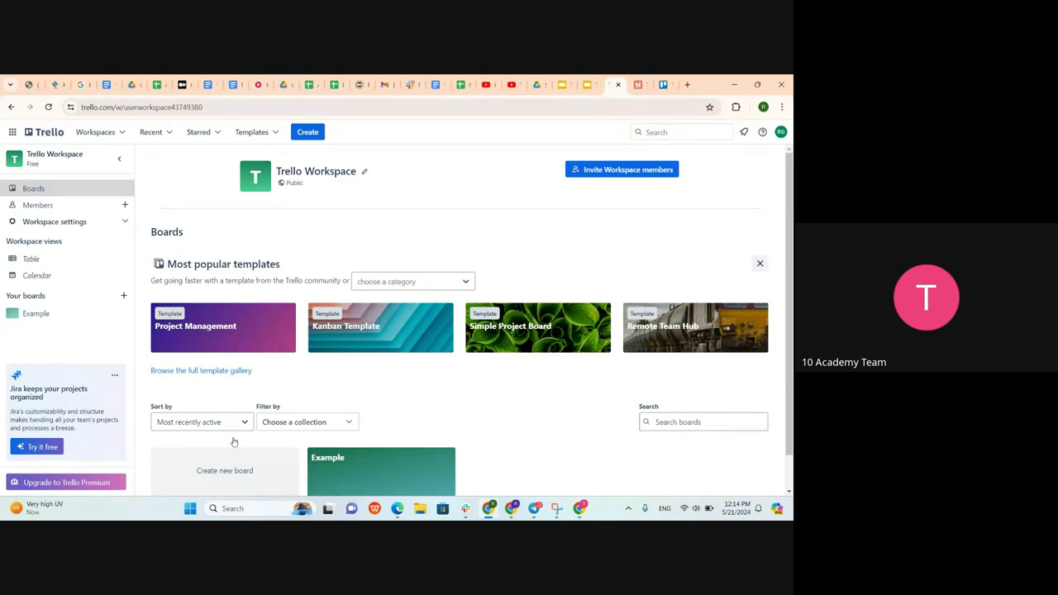
{"action": "scroll", "coordinate": [356, 325], "scroll_direction": "down", "scroll_amount": 1}
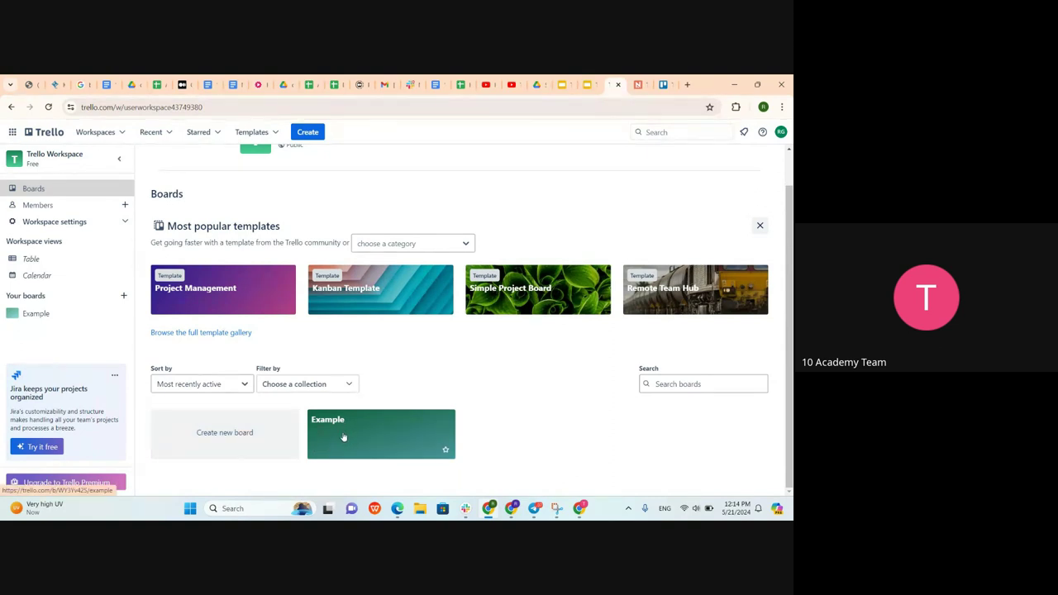
Create a new board titled "Example 2" with its visibility set to Private
{"action": "left_click", "coordinate": [242, 451]}
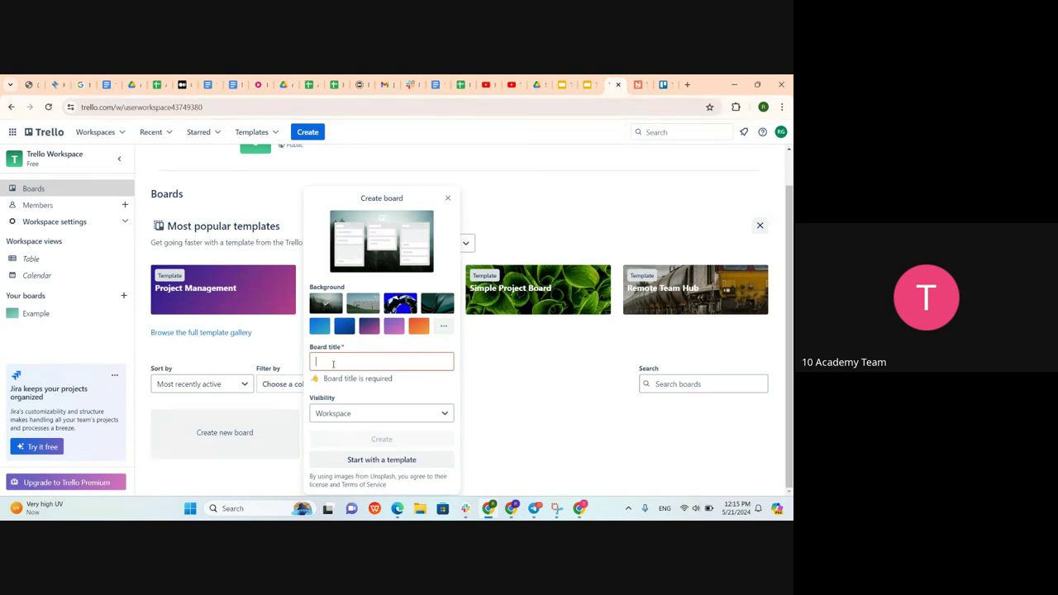
{"action": "type", "text": "Example 2"}
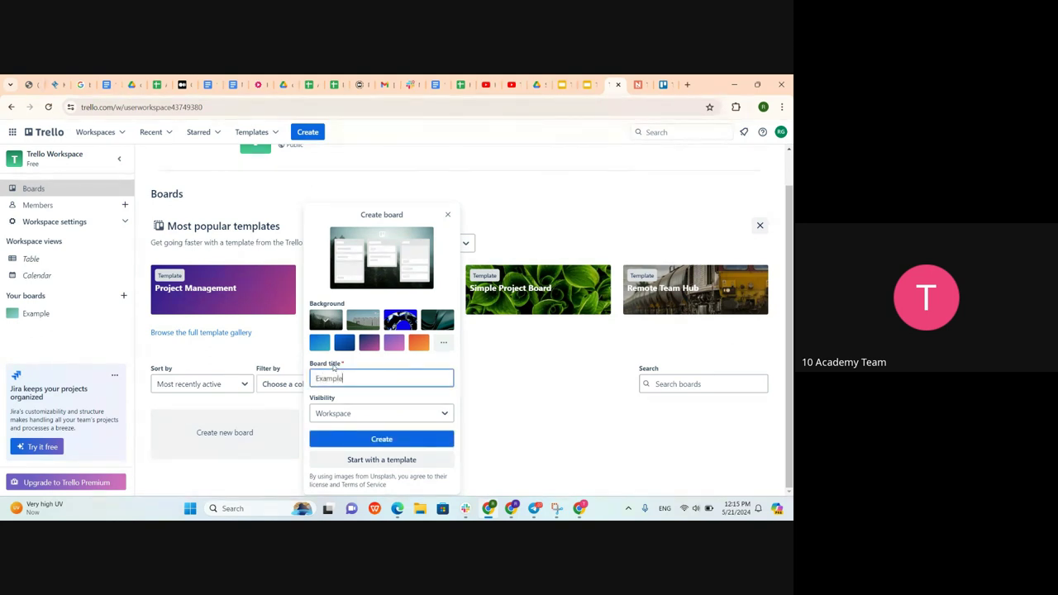
{"action": "left_click", "coordinate": [342, 413]}
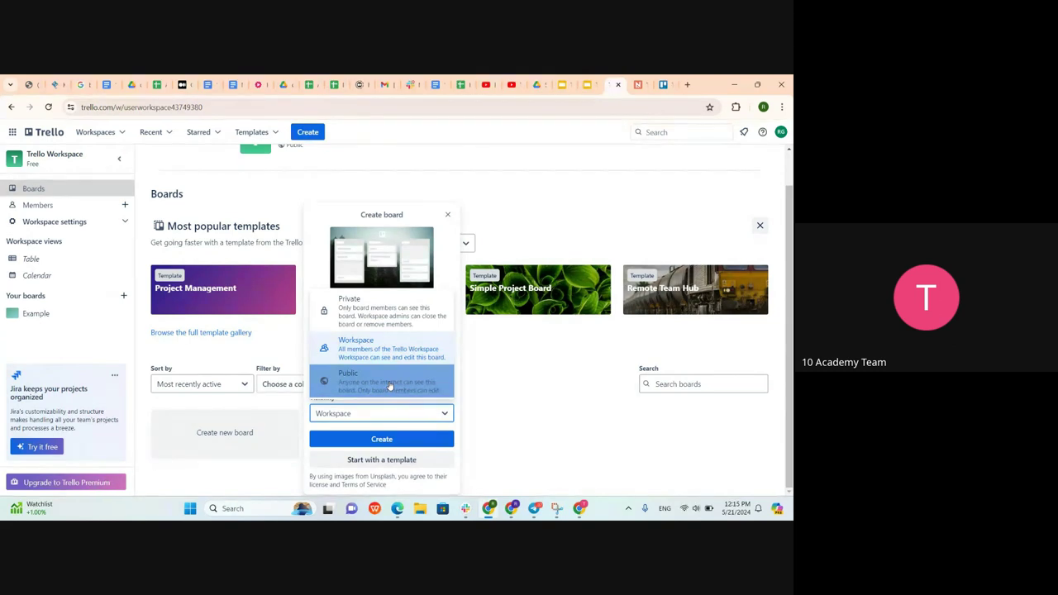
{"action": "left_click", "coordinate": [382, 307]}
{"action": "left_click", "coordinate": [356, 440]}
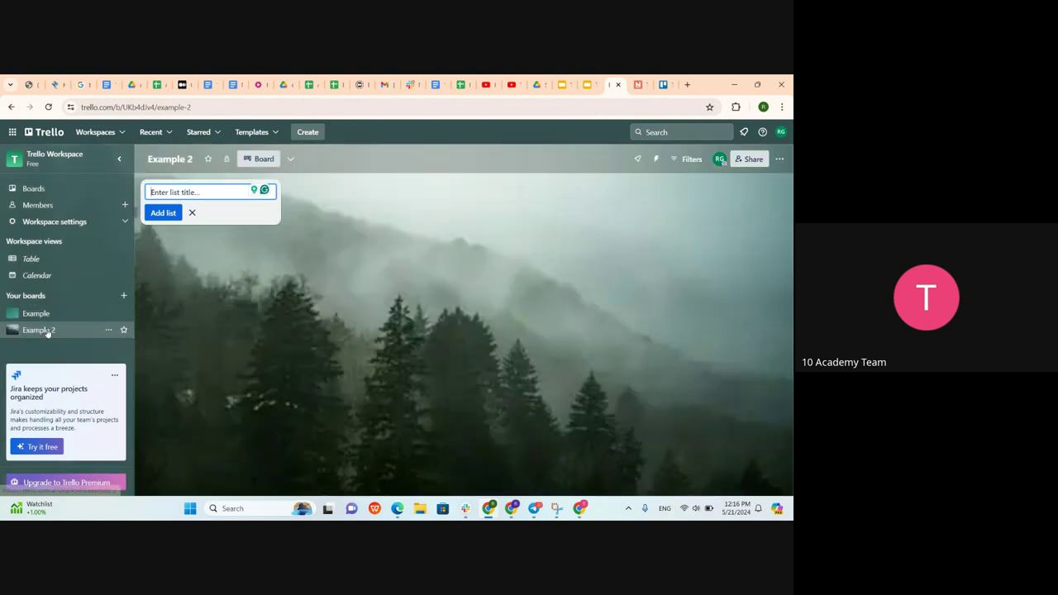
Check the Example 2 board's available actions and star the board
{"action": "left_click", "coordinate": [108, 331]}
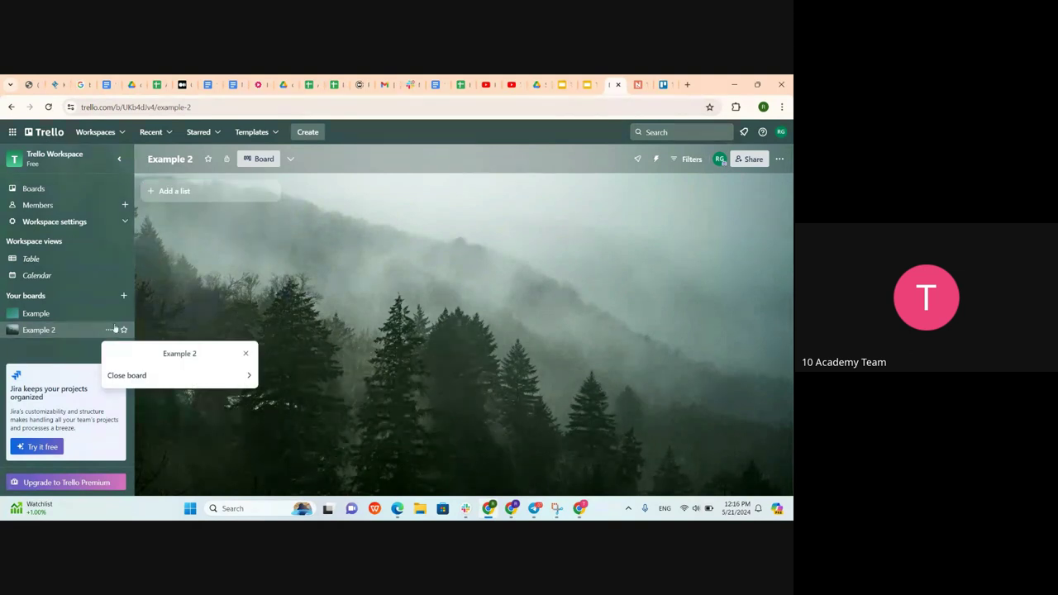
{"action": "left_click", "coordinate": [218, 309]}
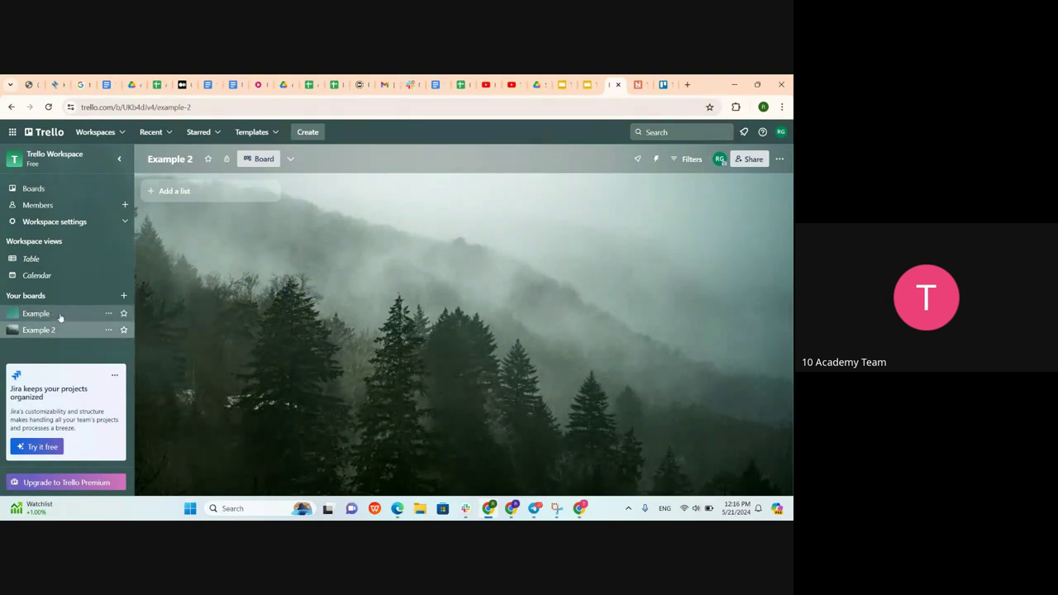
{"action": "left_click", "coordinate": [124, 330]}
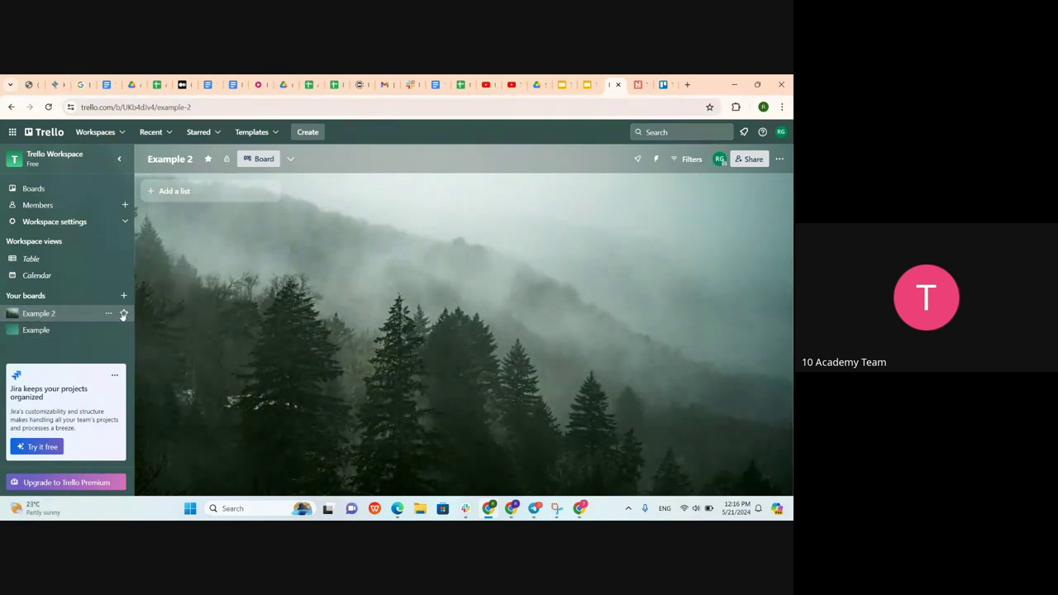
Examine the Example 2 board's view options, its board menu and the background choices
{"action": "left_click", "coordinate": [290, 158]}
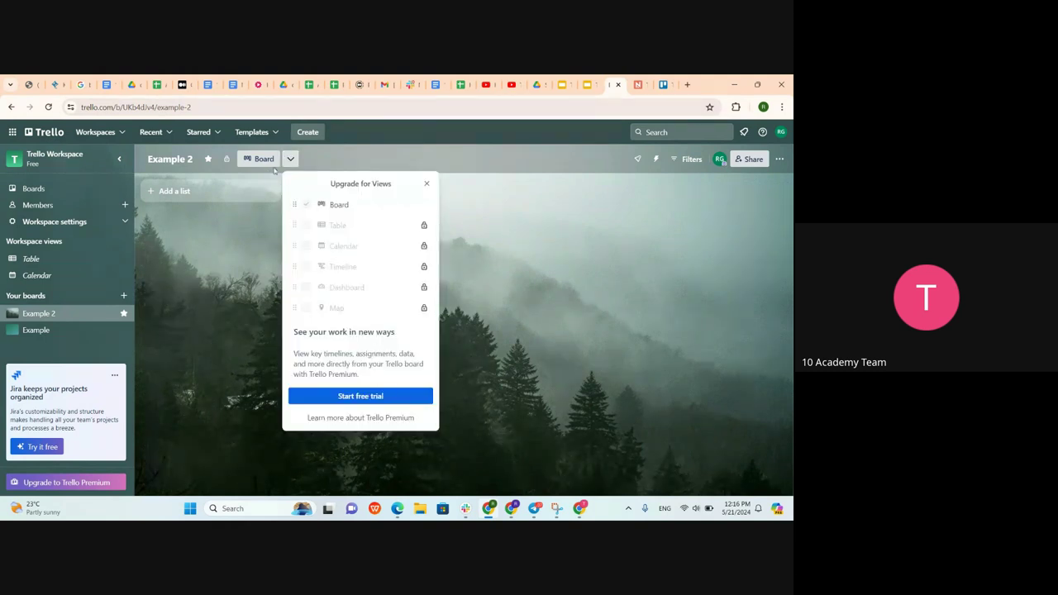
{"action": "left_click", "coordinate": [212, 168]}
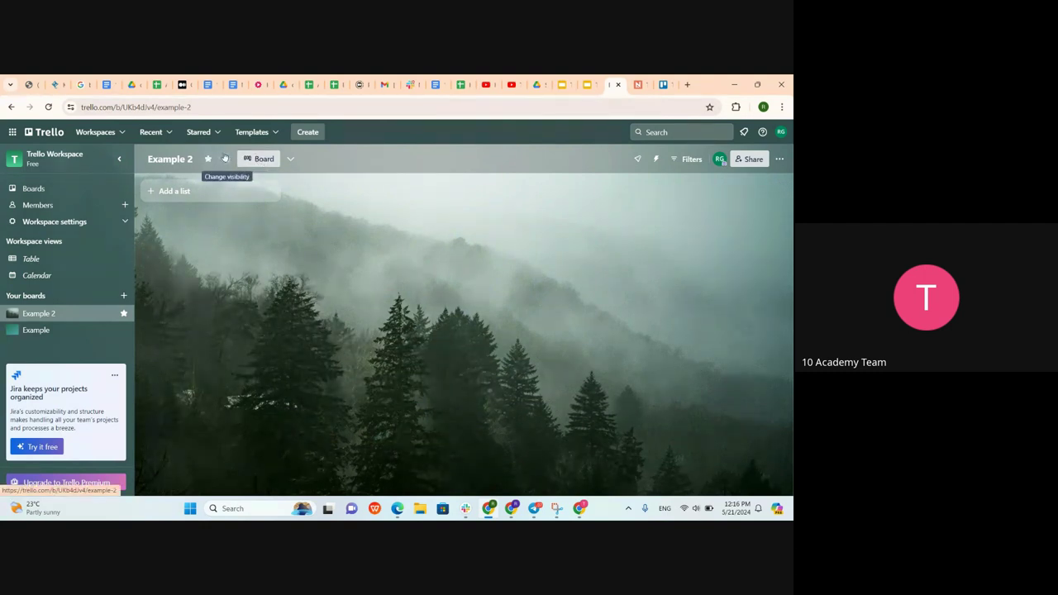
{"action": "left_click", "coordinate": [779, 159]}
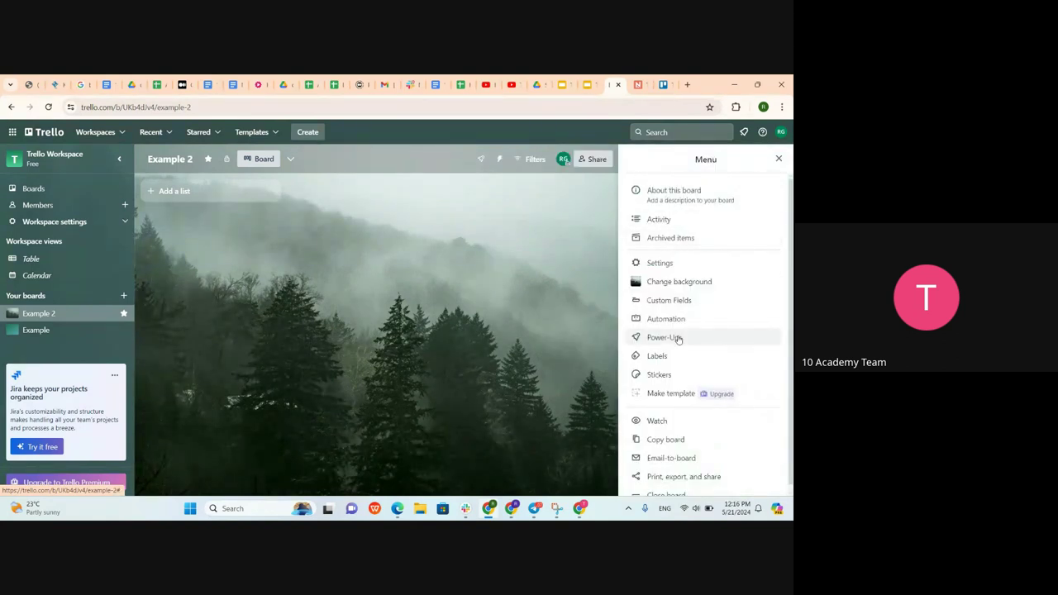
{"action": "left_click", "coordinate": [678, 281]}
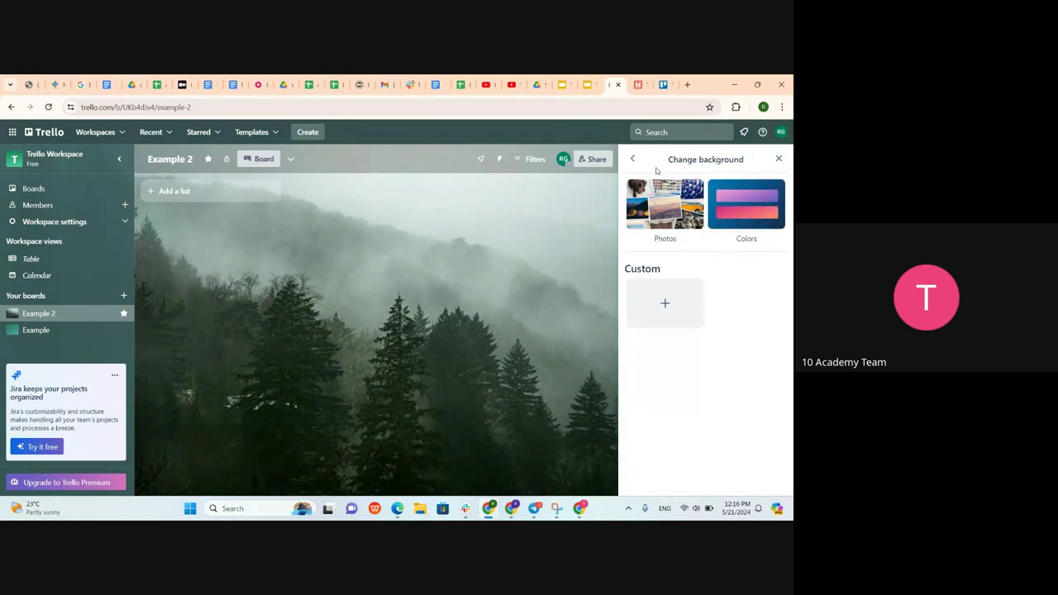
{"action": "left_click", "coordinate": [633, 159]}
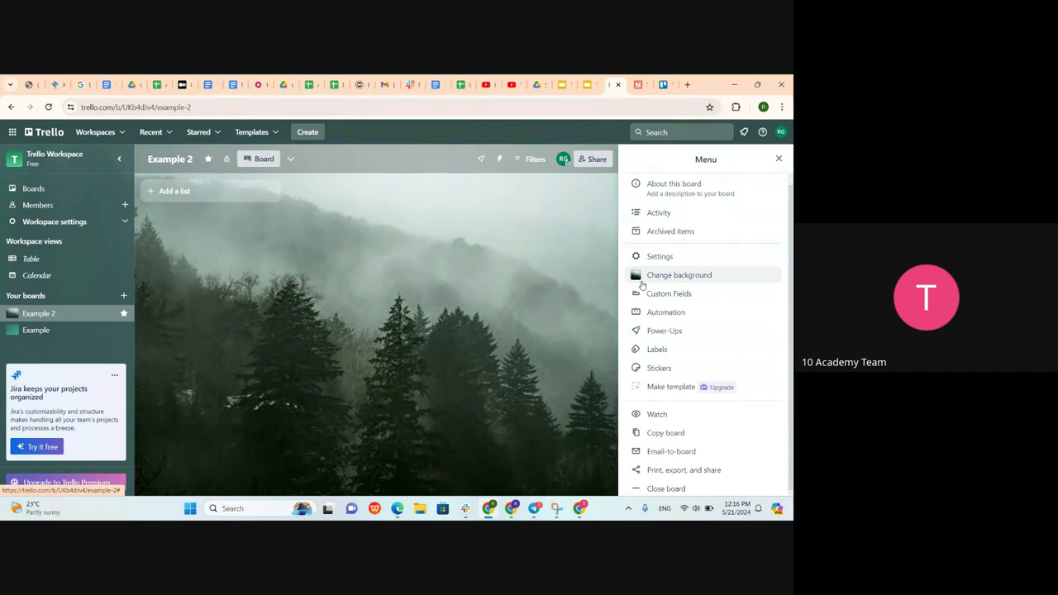
{"action": "scroll", "coordinate": [643, 284], "scroll_direction": "up", "scroll_amount": 1}
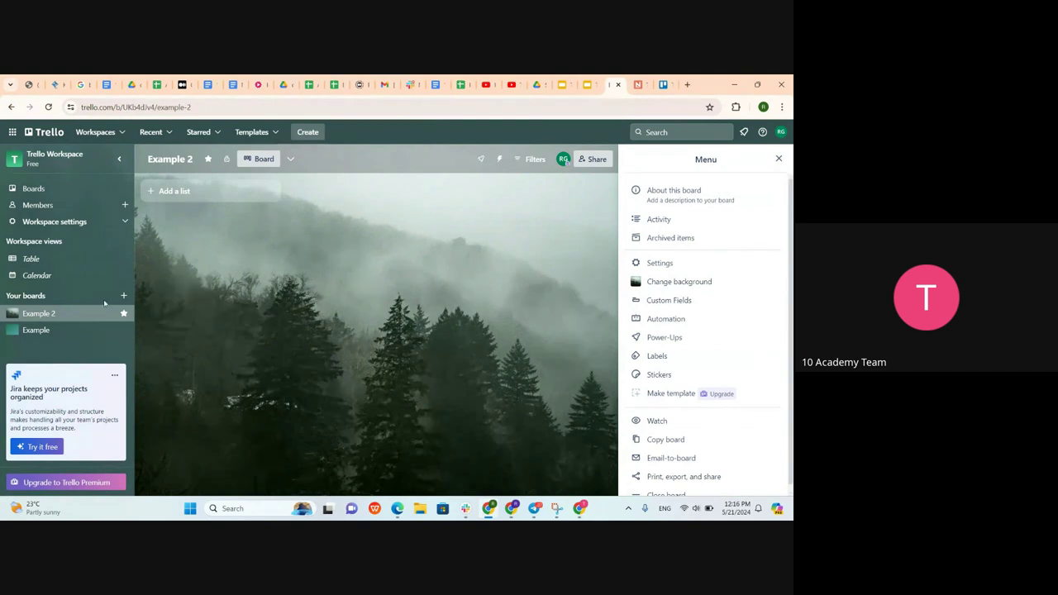
Open the Example board and remove the star from the Example 2 board
{"action": "left_click", "coordinate": [54, 333]}
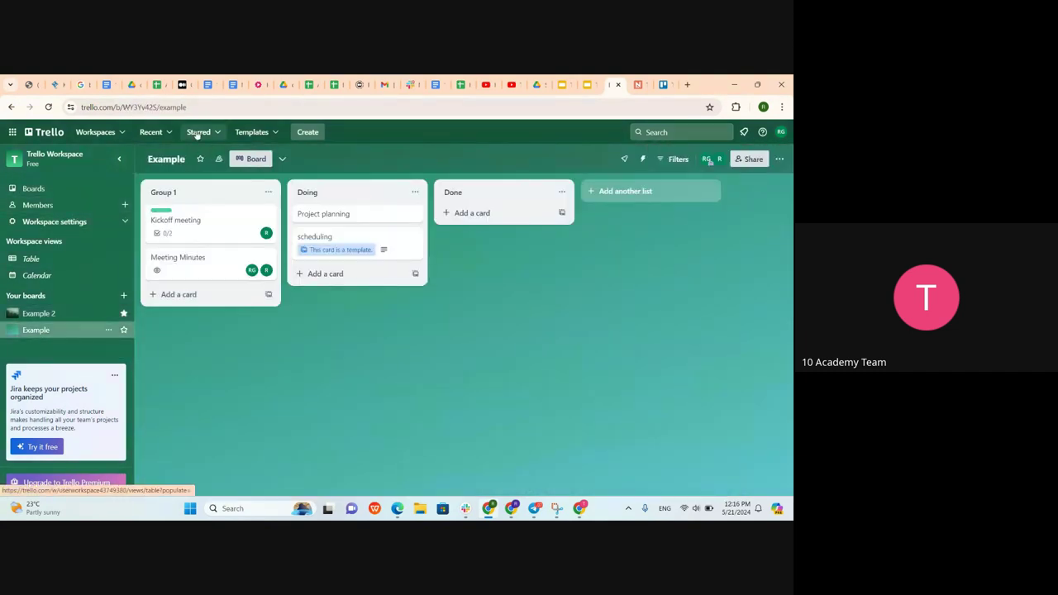
{"action": "left_click", "coordinate": [123, 315]}
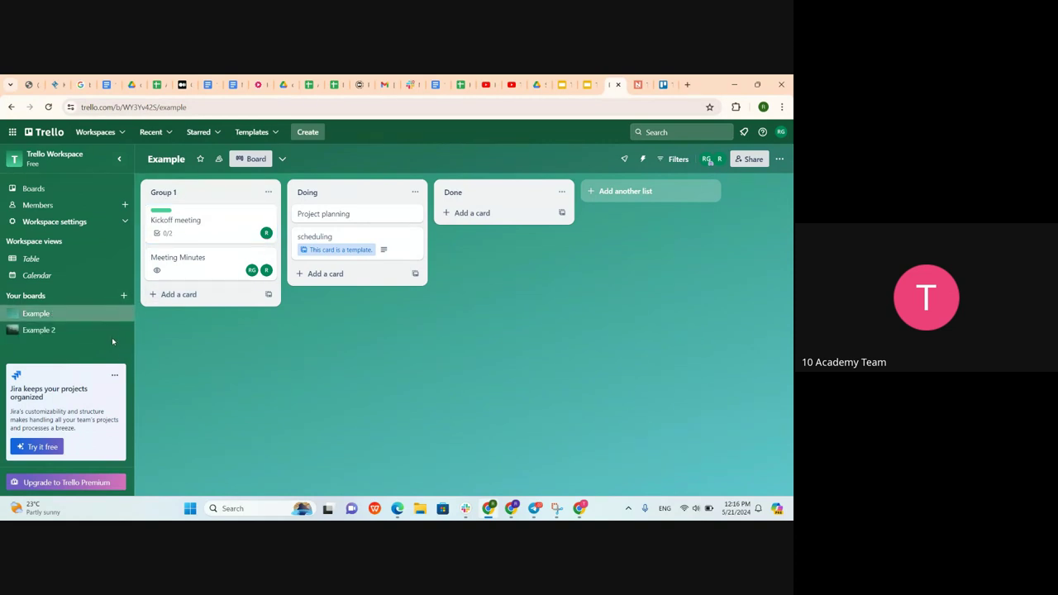
Open the Example 2 board, close its menu and add a list titled "To do"
{"action": "left_click", "coordinate": [95, 333]}
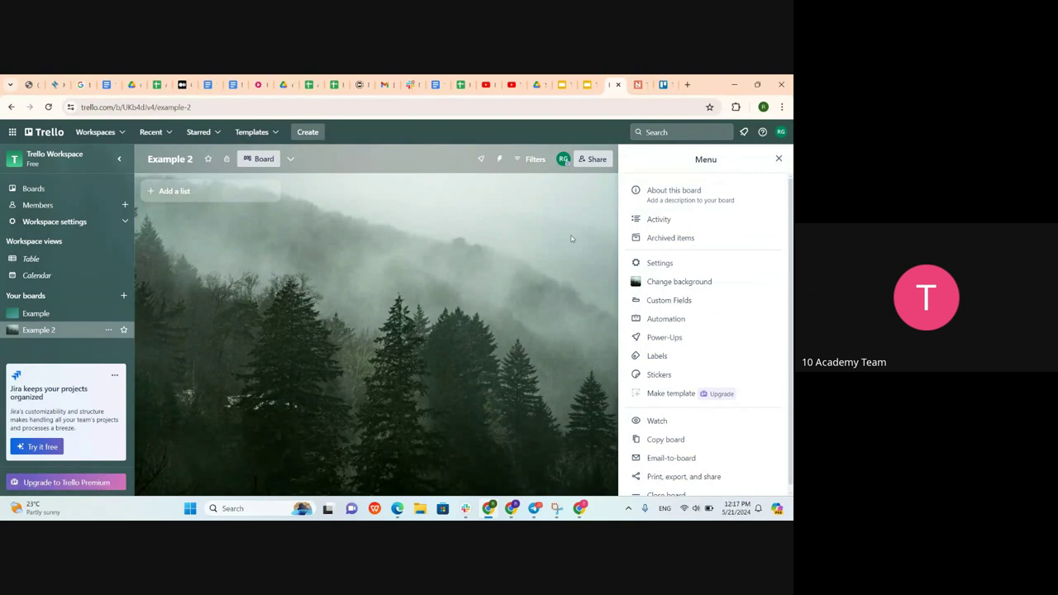
{"action": "left_click", "coordinate": [778, 160]}
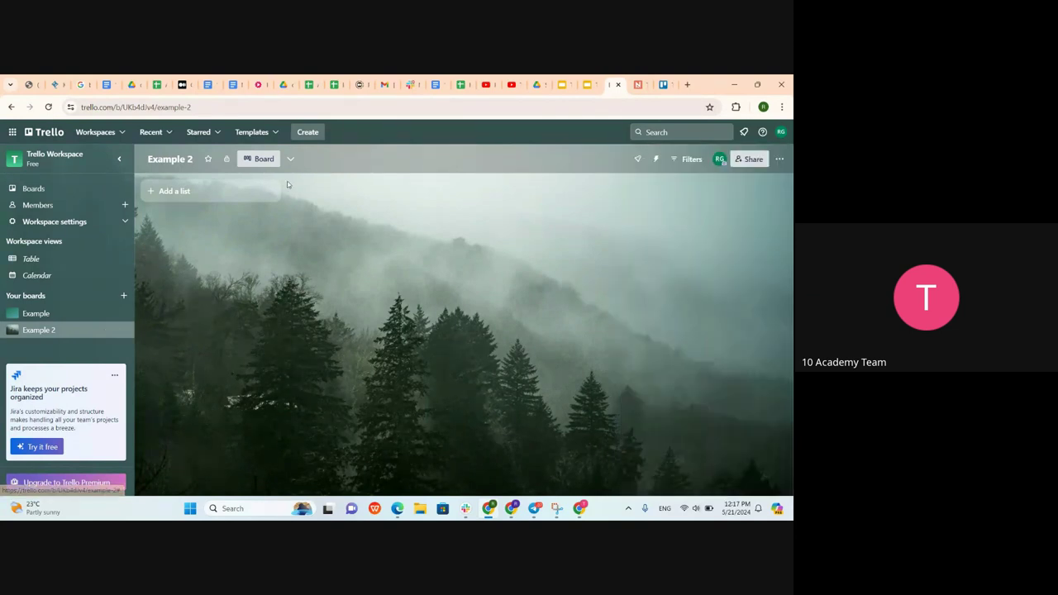
{"action": "left_click", "coordinate": [175, 192]}
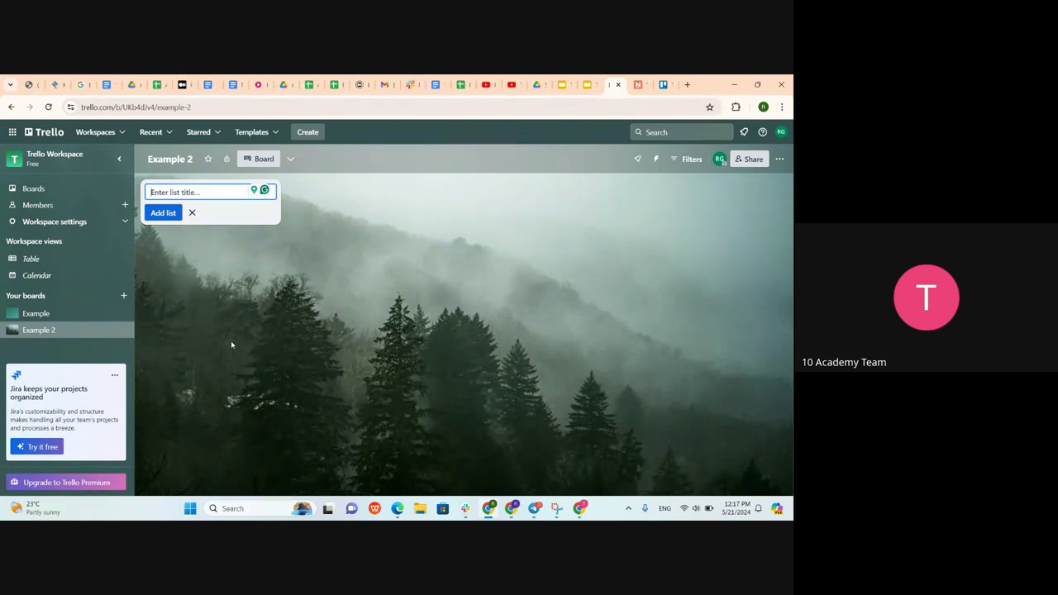
{"action": "type", "text": "s"}
{"action": "key", "text": "BackSpace"}
{"action": "type", "text": "To do"}
{"action": "left_click", "coordinate": [321, 258]}
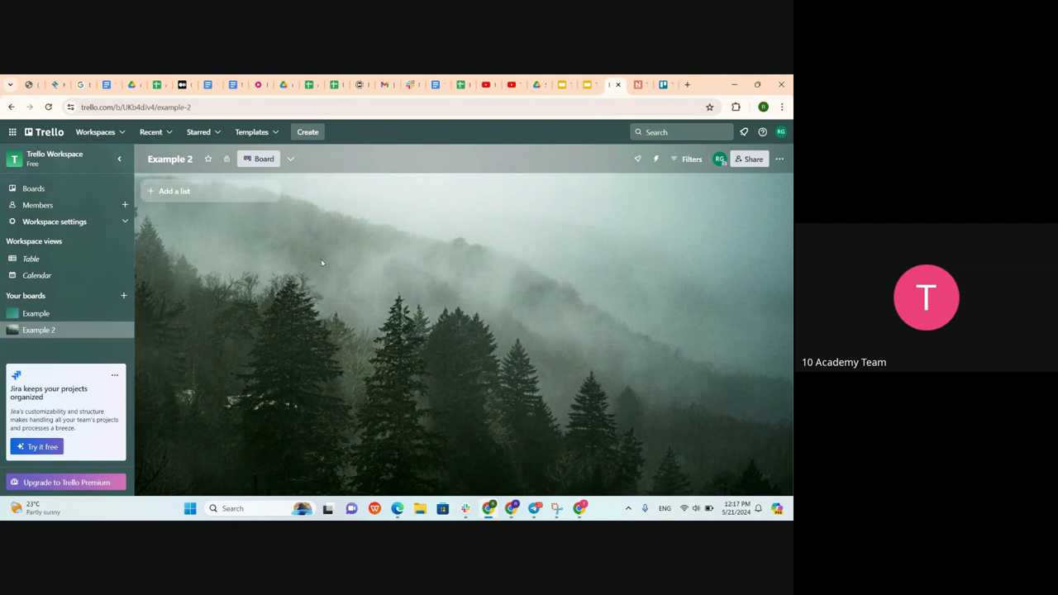
{"action": "left_click", "coordinate": [170, 191]}
{"action": "left_click", "coordinate": [166, 213]}
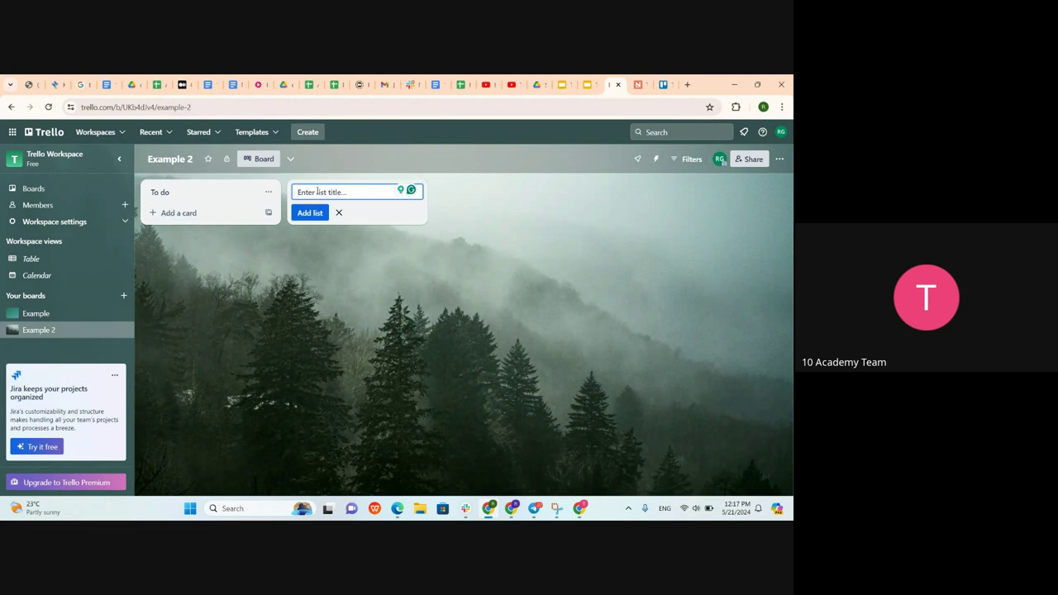
Add a second list titled "on Progress" to the Example 2 board
{"action": "type", "text": "on Progress"}
{"action": "left_click", "coordinate": [312, 213]}
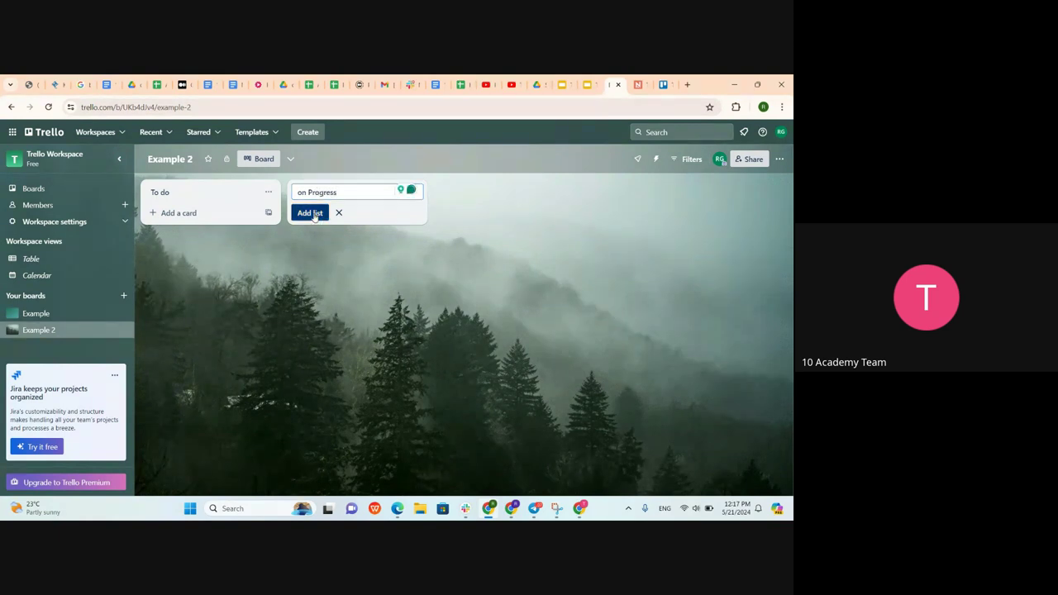
{"action": "type", "text": "Done"}
{"action": "key", "text": "Escape"}
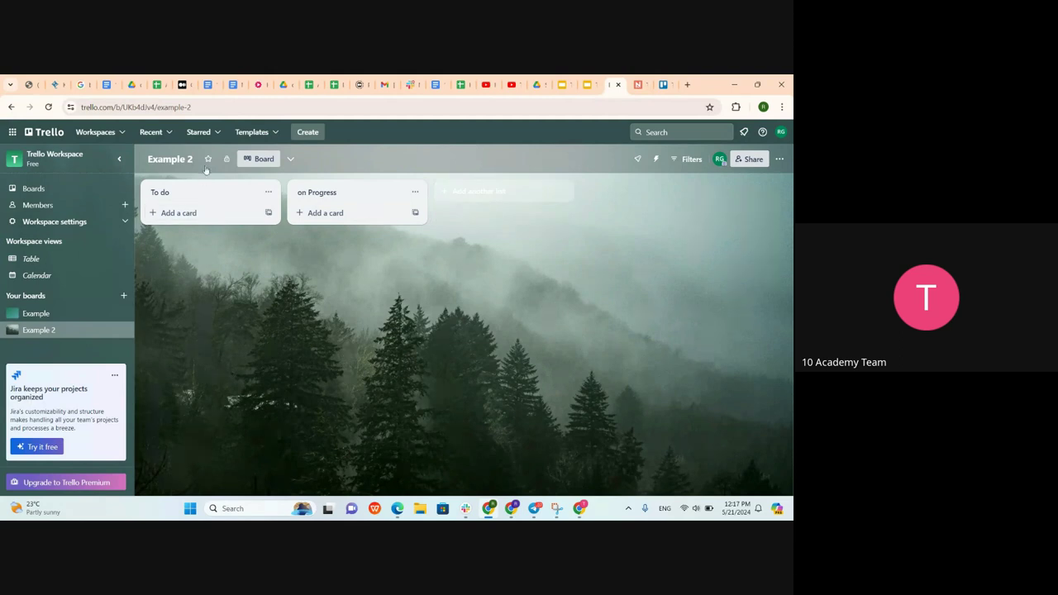
Check the To do list's available actions and add a card titled "Have a minute" to that list
{"action": "left_click", "coordinate": [268, 193]}
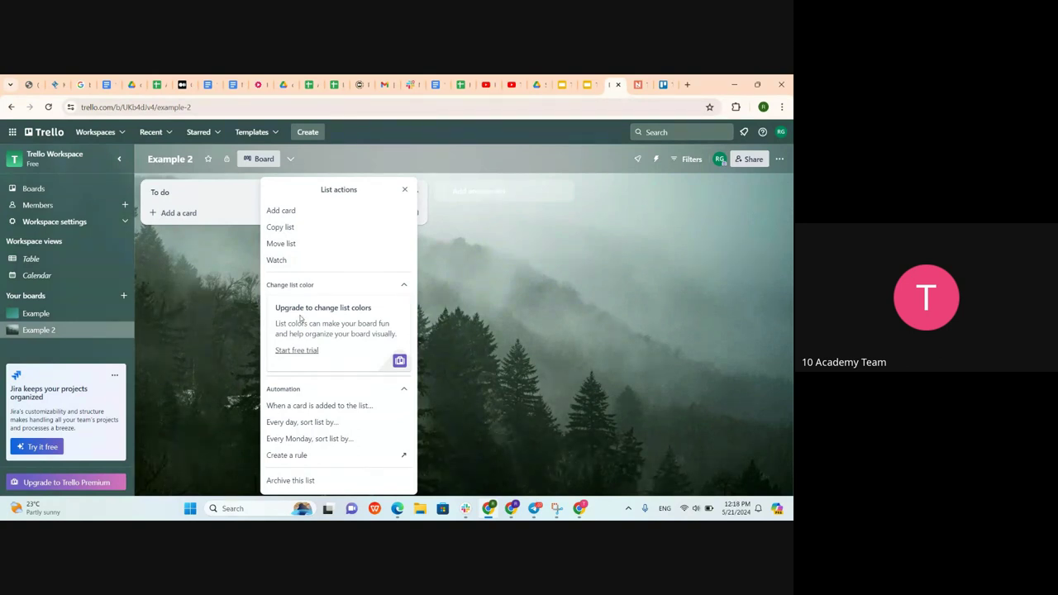
{"action": "left_click", "coordinate": [166, 183]}
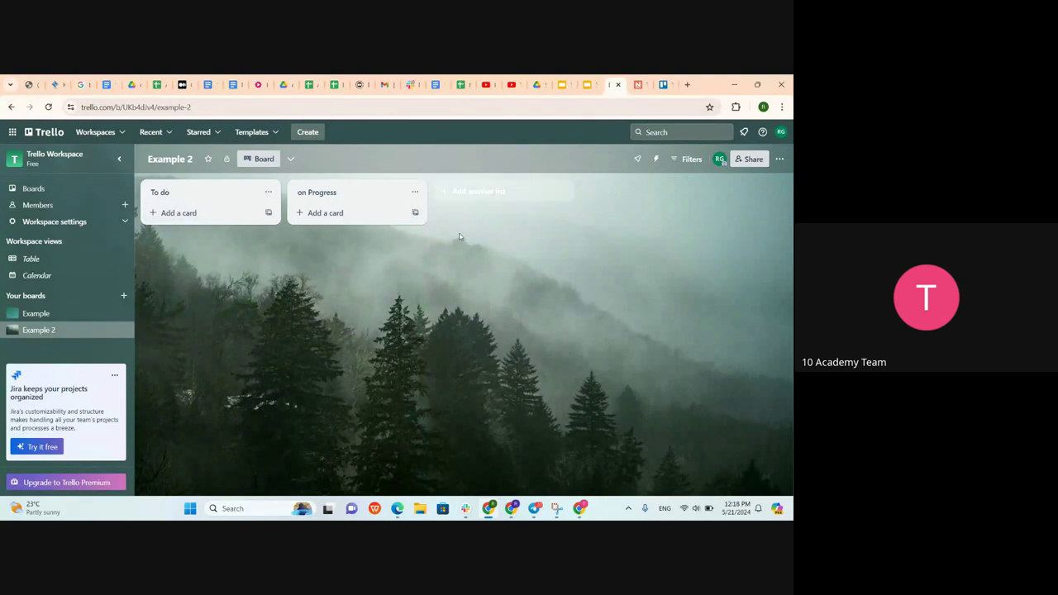
{"action": "left_click", "coordinate": [194, 215]}
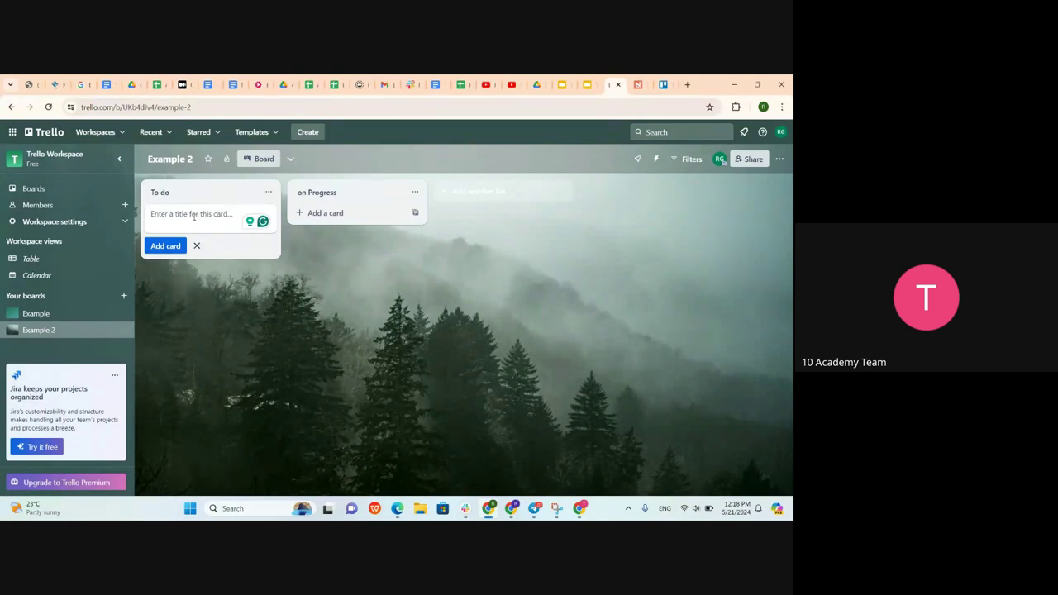
{"action": "type", "text": "Have a minute"}
{"action": "key", "text": "Return"}
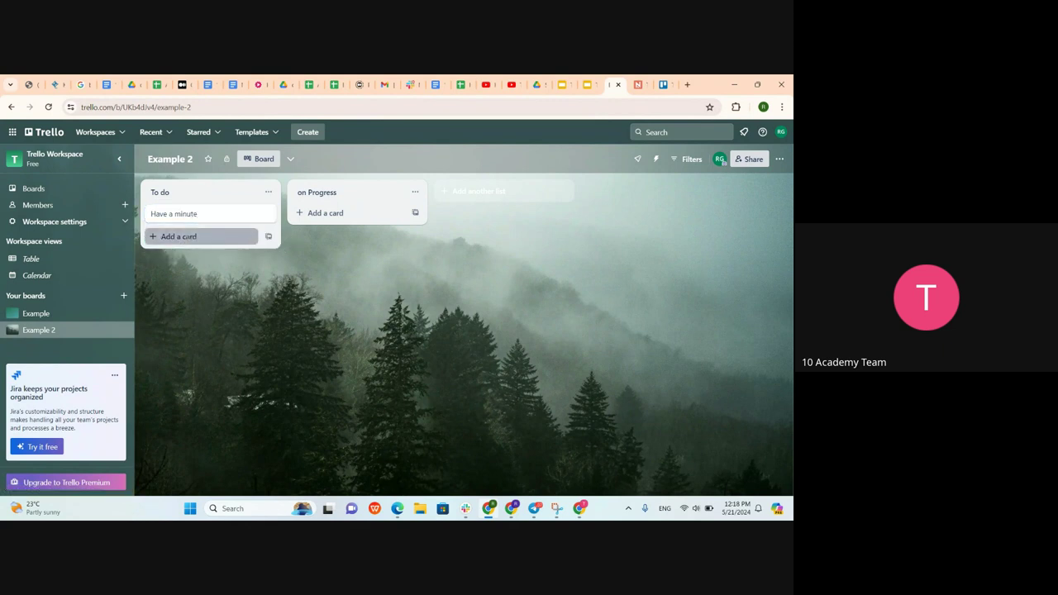
Add a card titled "Assign tasks" to the To do list
{"action": "left_click", "coordinate": [189, 237]}
{"action": "type", "text": "Assign "}
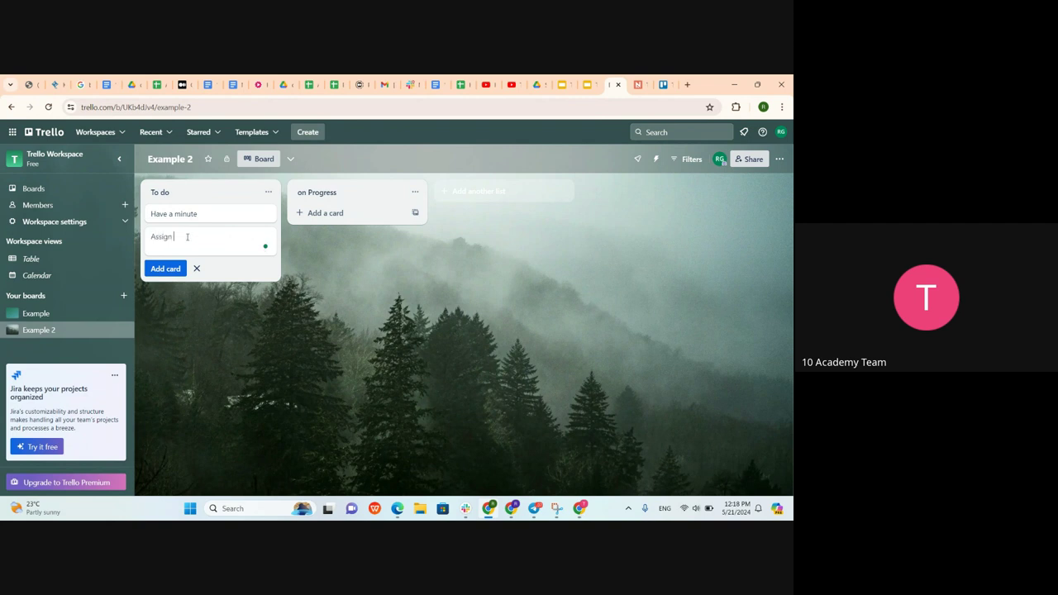
{"action": "type", "text": "tasks"}
{"action": "left_click", "coordinate": [166, 267]}
Add a card titled "Follow up every task" to the To do list and finish adding cards
{"action": "type", "text": "Folloe"}
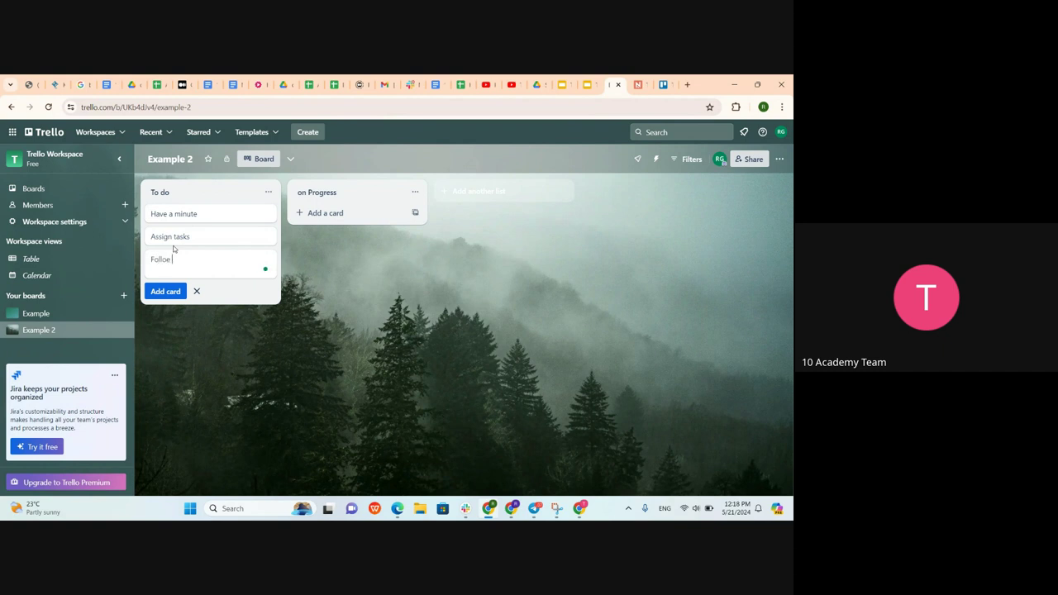
{"action": "type", "text": "w up every taslk"}
{"action": "key", "text": "BackSpace"}
{"action": "key", "text": "BackSpace"}
{"action": "type", "text": "k"}
{"action": "left_click", "coordinate": [157, 291]}
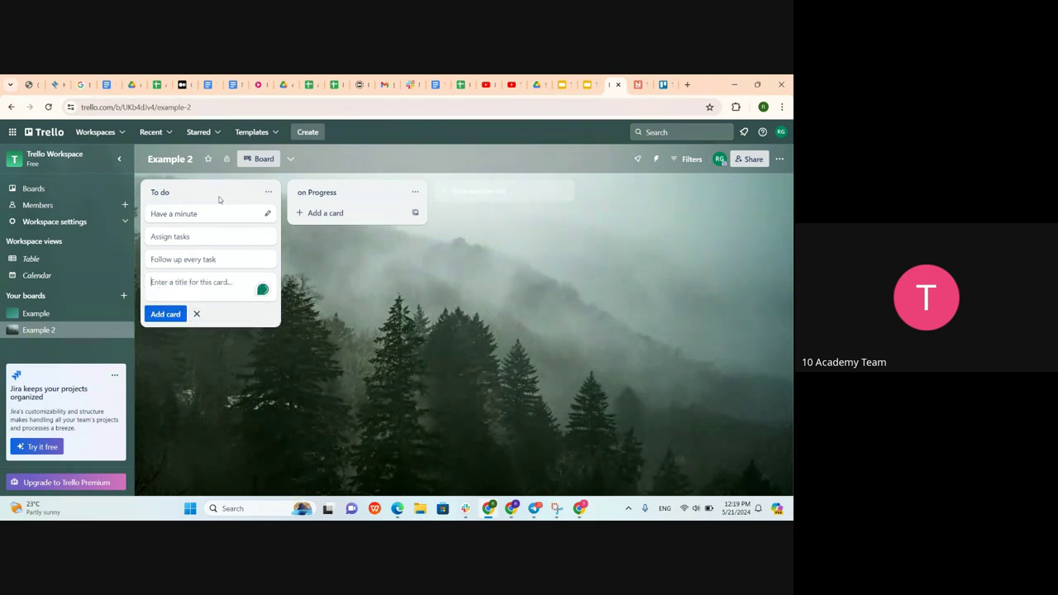
{"action": "left_click", "coordinate": [327, 281]}
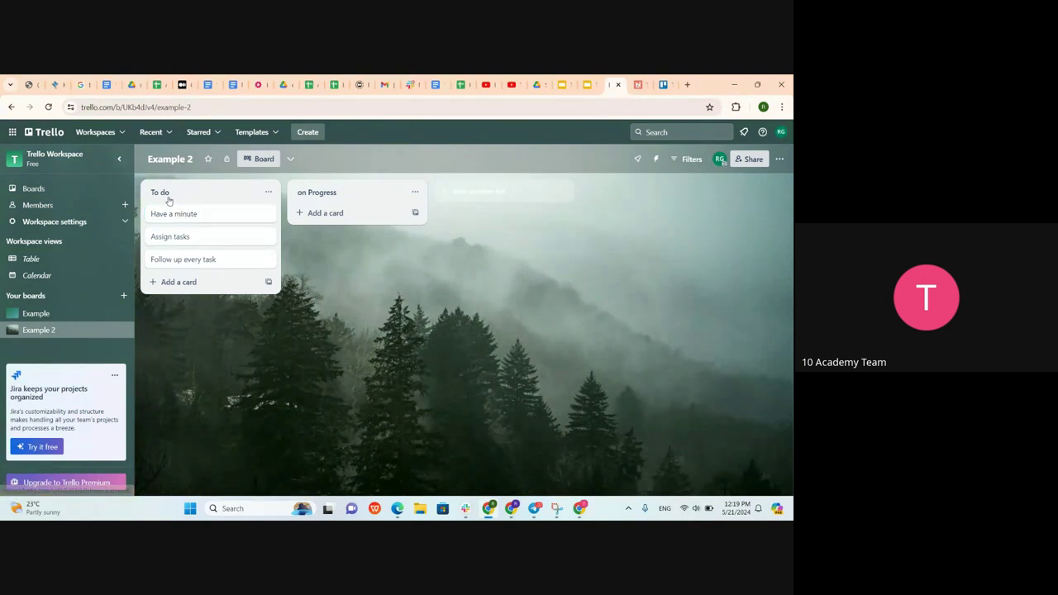
Examine the Have a minute card's quick-edit options, its full details and its description field
{"action": "left_click", "coordinate": [268, 214]}
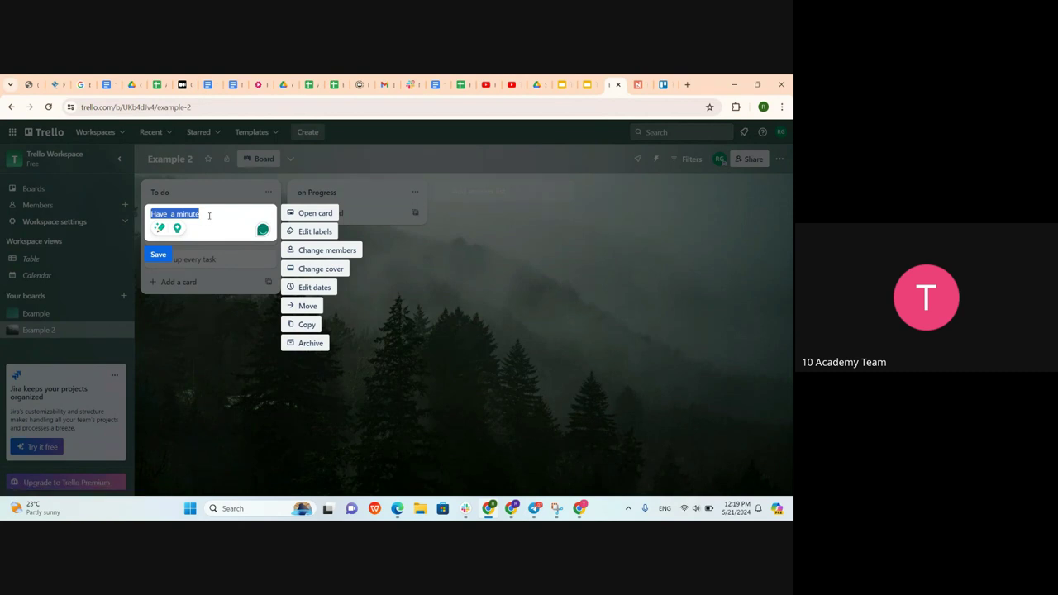
{"action": "left_click", "coordinate": [237, 442]}
{"action": "left_click", "coordinate": [206, 215]}
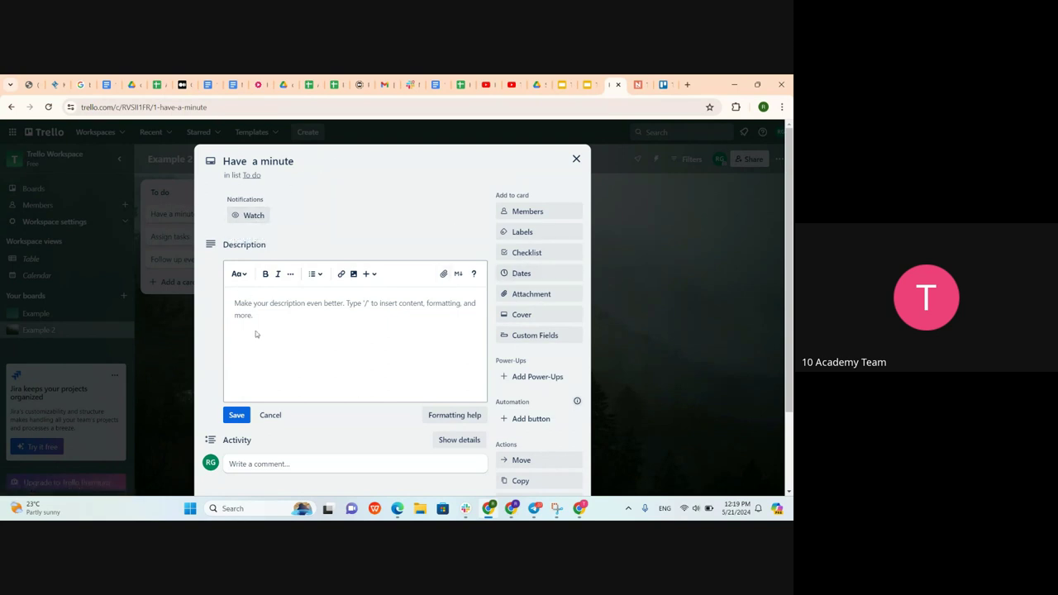
{"action": "scroll", "coordinate": [266, 415], "scroll_direction": "down", "scroll_amount": 2}
{"action": "scroll", "coordinate": [268, 416], "scroll_direction": "up", "scroll_amount": 2}
{"action": "left_click", "coordinate": [272, 303]}
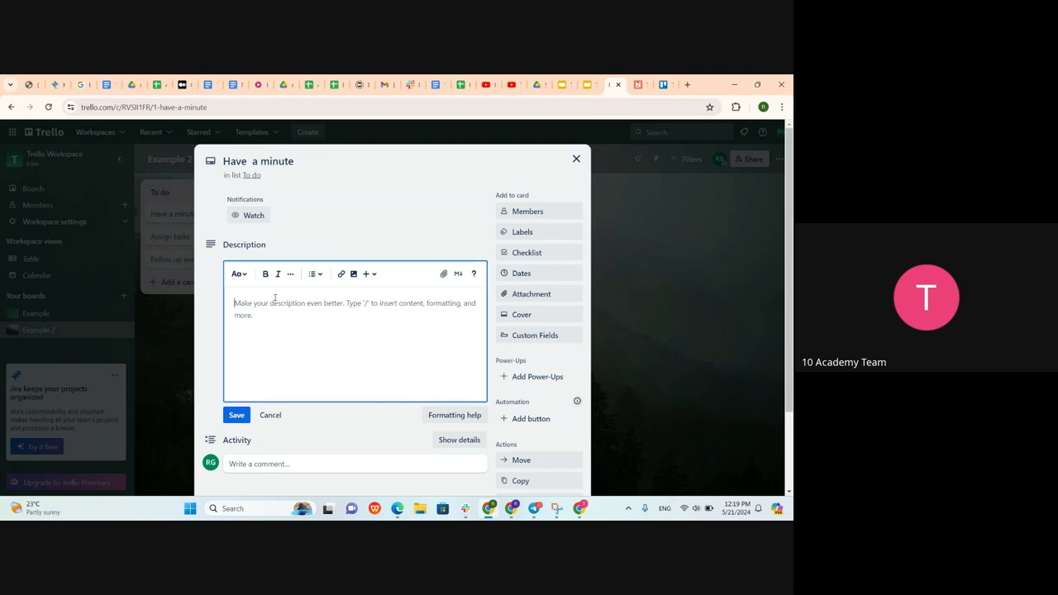
Begin a comment on the Have a minute card that mentions the board member
{"action": "scroll", "coordinate": [263, 364], "scroll_direction": "down", "scroll_amount": 2}
{"action": "left_click", "coordinate": [253, 365]}
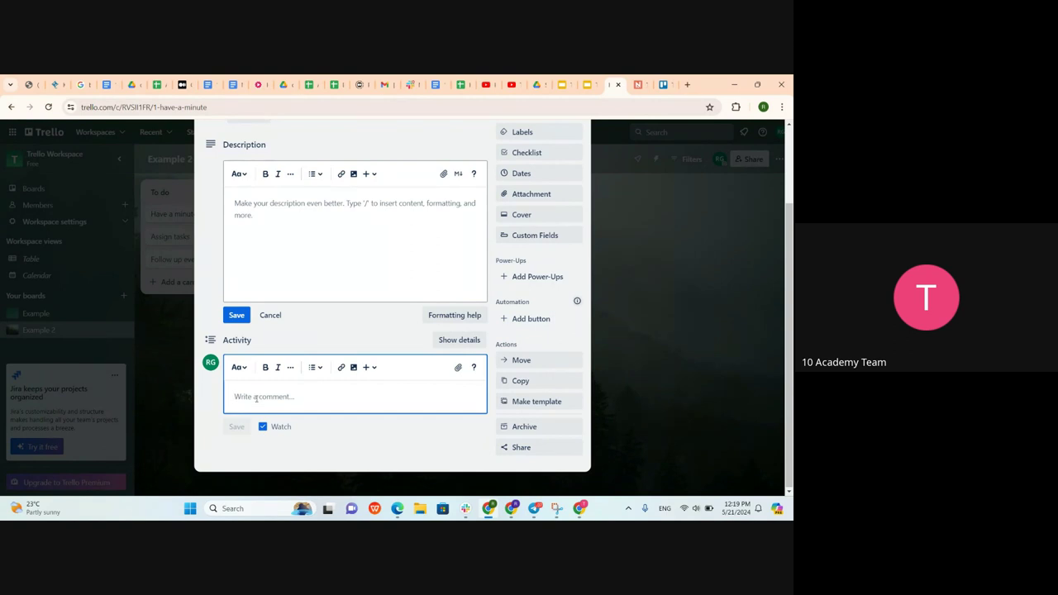
{"action": "type", "text": "@"}
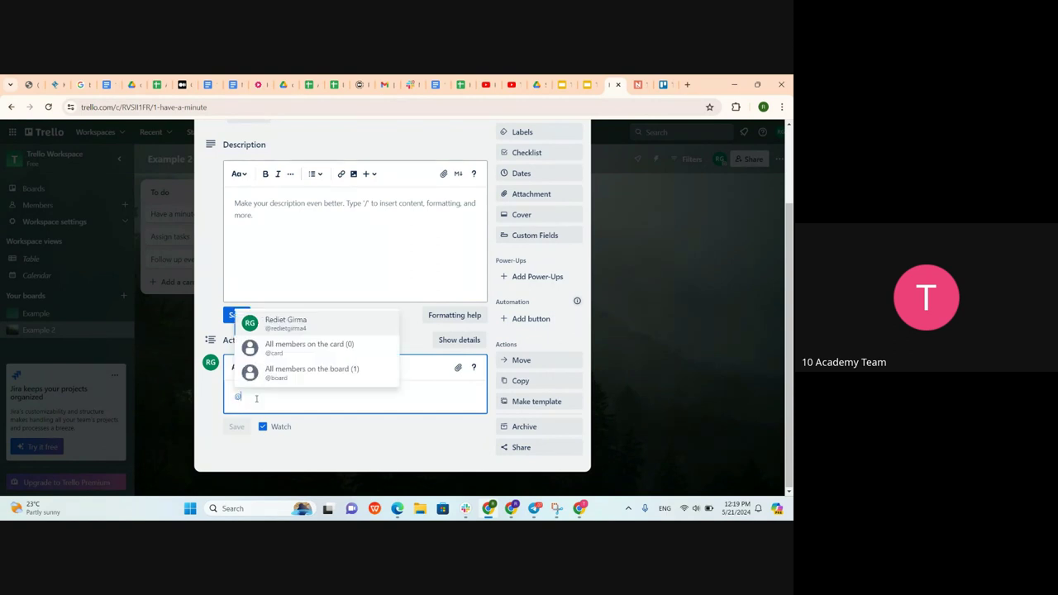
{"action": "left_click", "coordinate": [299, 324]}
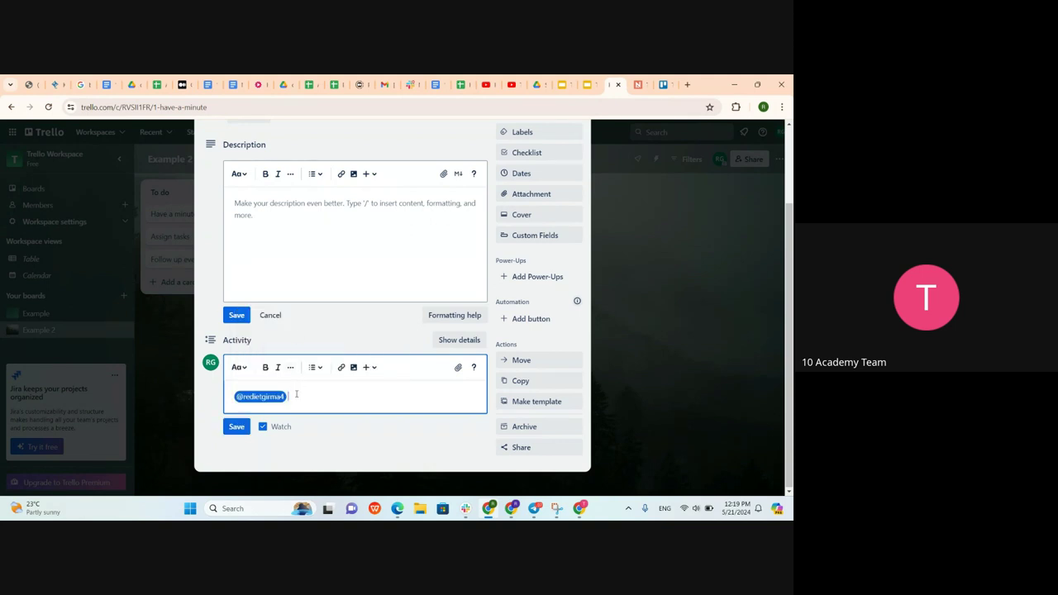
Complete the comment with "Please listen the ideas mentioned in the meeting carefully", save it and close the card
{"action": "type", "text": "Please "}
{"action": "type", "text": "be"}
{"action": "type", "text": "listrn"}
{"action": "type", "text": "en the mee"}
{"action": "type", "text": "ideas th"}
{"action": "type", "text": "mentioned "}
{"action": "type", "text": "in the meeting "}
{"action": "type", "text": "carefully"}
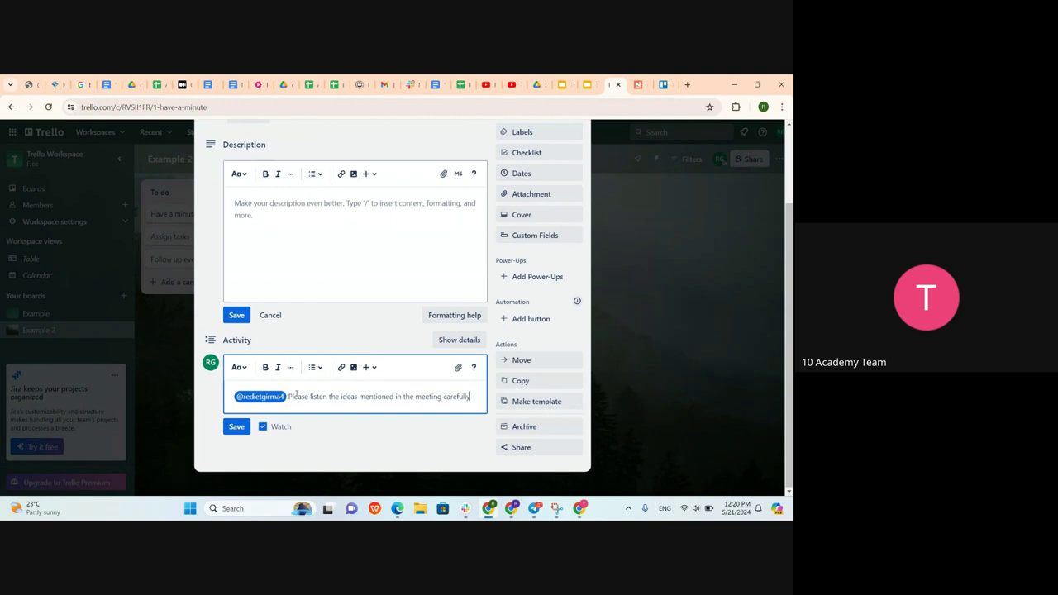
{"action": "left_click", "coordinate": [235, 428]}
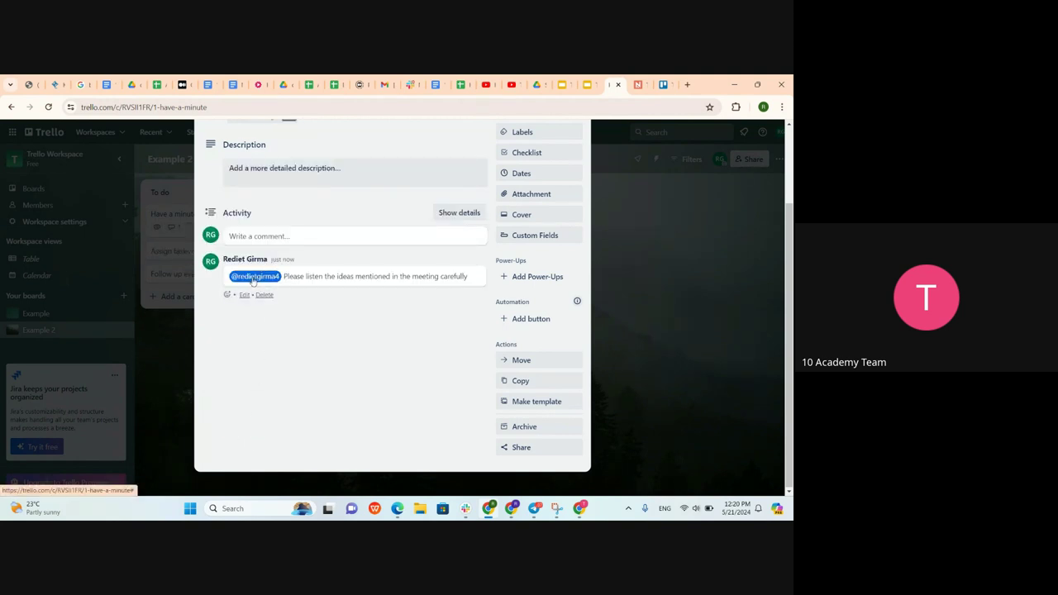
{"action": "left_click", "coordinate": [185, 358]}
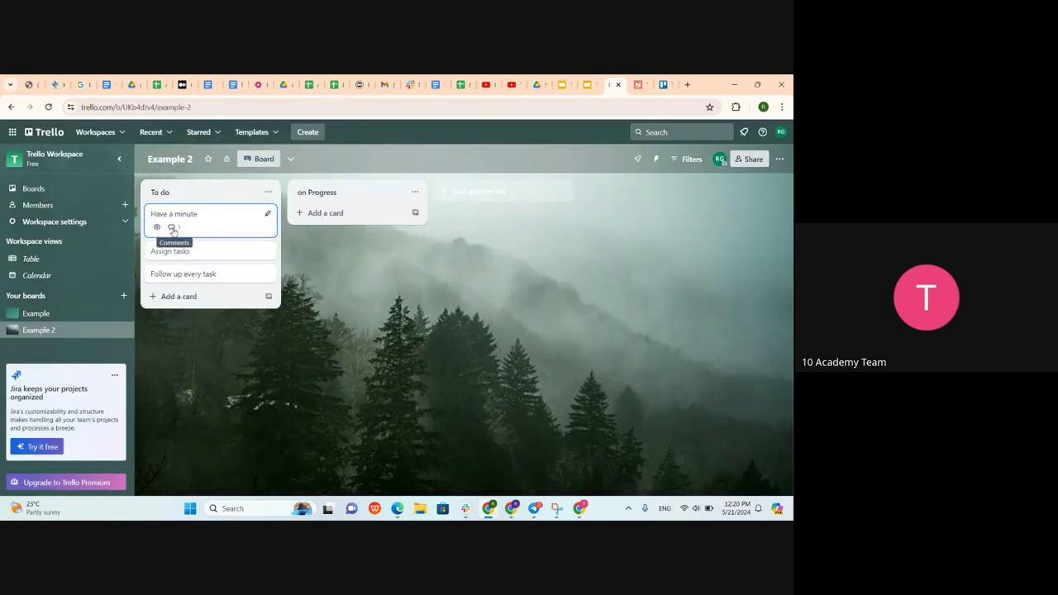
Check which members can be assigned to the Have a minute card, leaving the assignment unchanged
{"action": "left_click", "coordinate": [196, 215]}
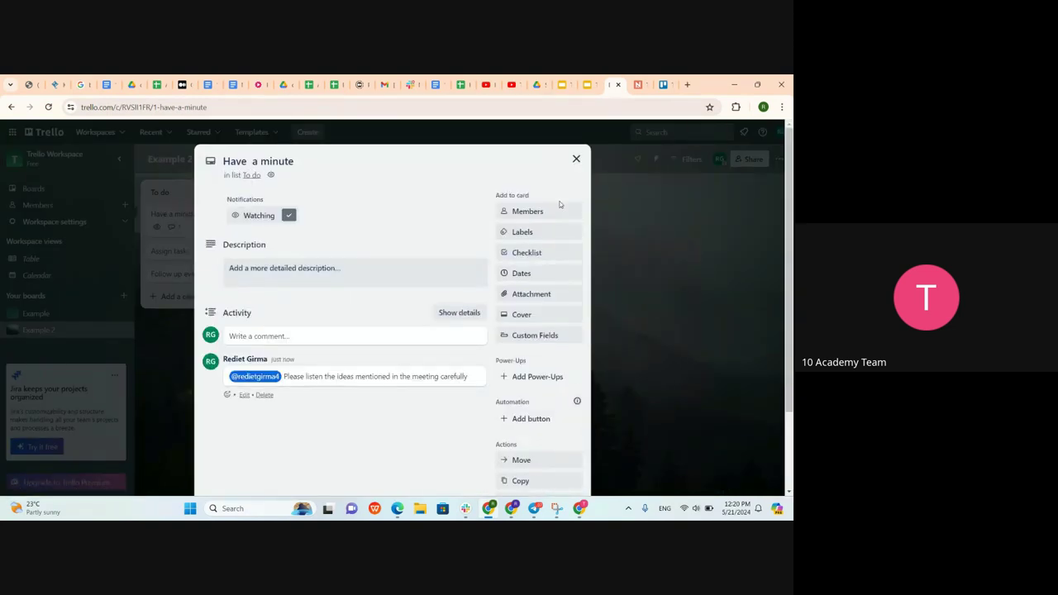
{"action": "left_click", "coordinate": [537, 211]}
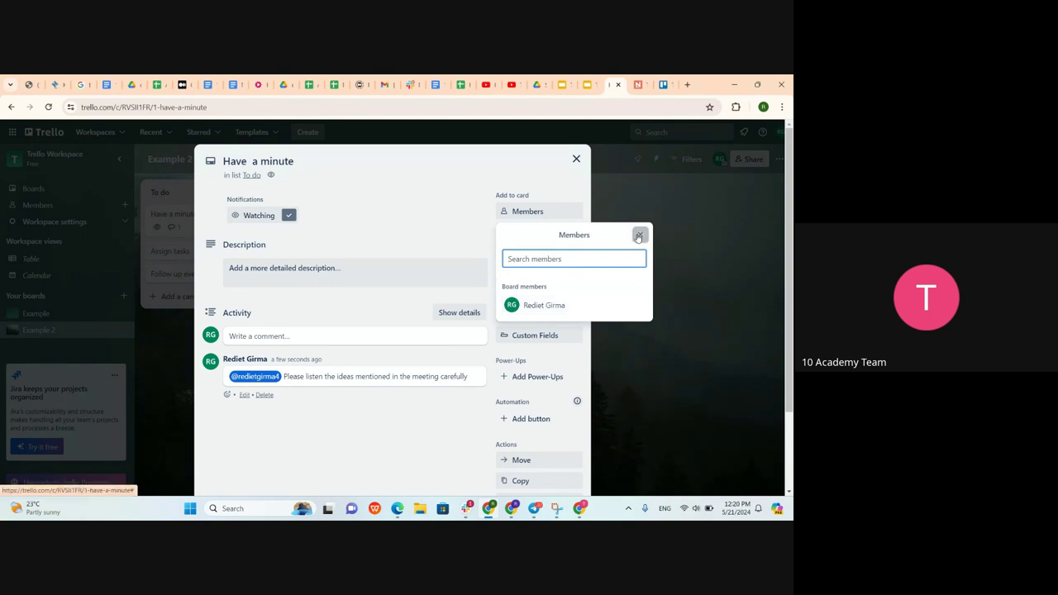
{"action": "left_click", "coordinate": [638, 236]}
{"action": "left_click", "coordinate": [576, 159]}
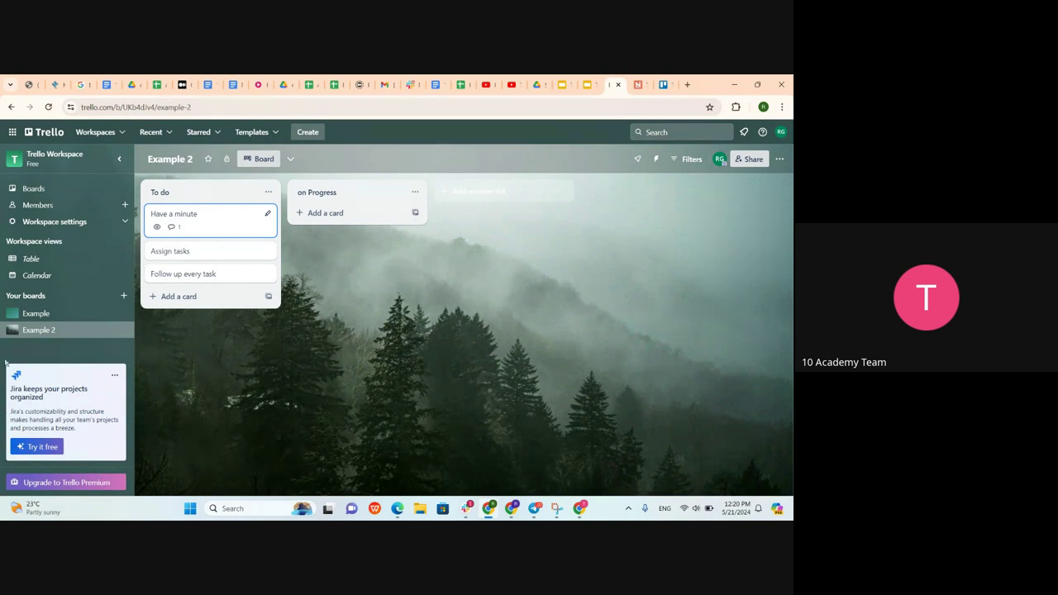
Open the Kickoff meeting card on the Example board, review its details and search its members for "redo"
{"action": "left_click", "coordinate": [38, 314]}
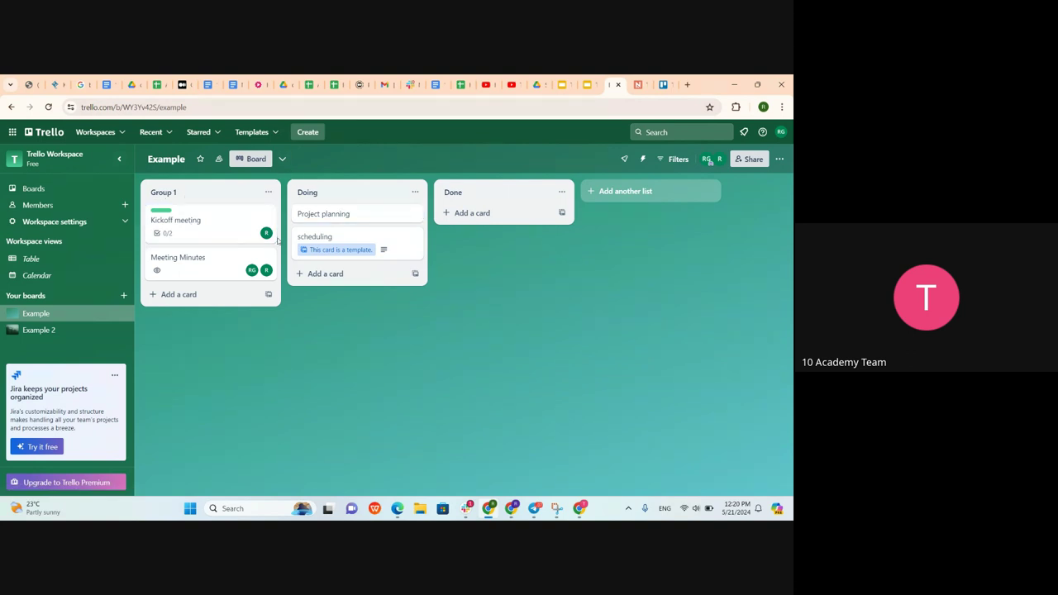
{"action": "left_click", "coordinate": [243, 213]}
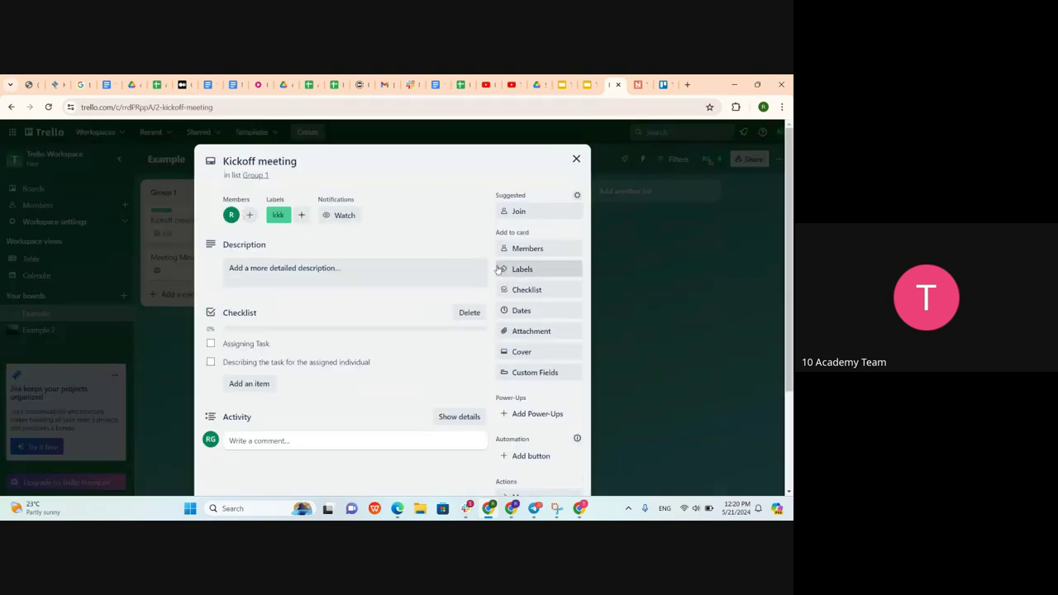
{"action": "scroll", "coordinate": [295, 336], "scroll_direction": "down", "scroll_amount": 1}
{"action": "scroll", "coordinate": [295, 336], "scroll_direction": "up", "scroll_amount": 1}
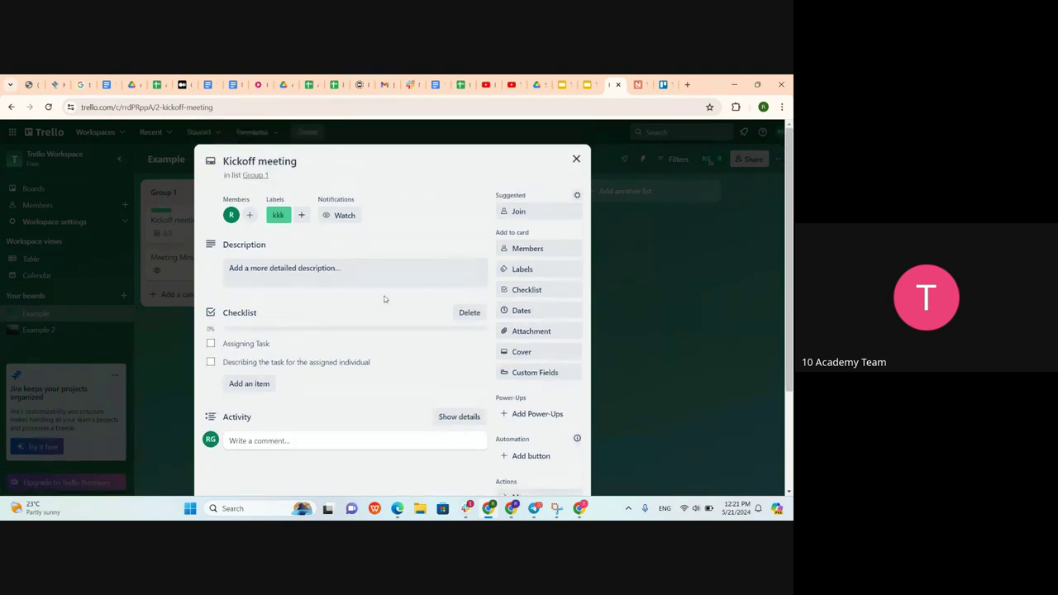
{"action": "left_click", "coordinate": [526, 248]}
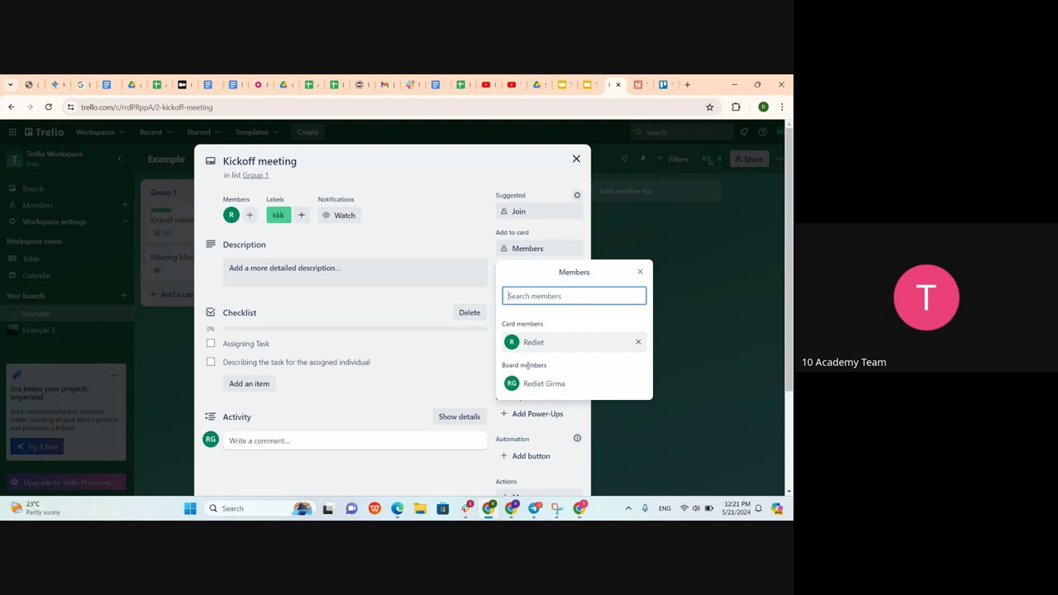
{"action": "type", "text": "redo"}
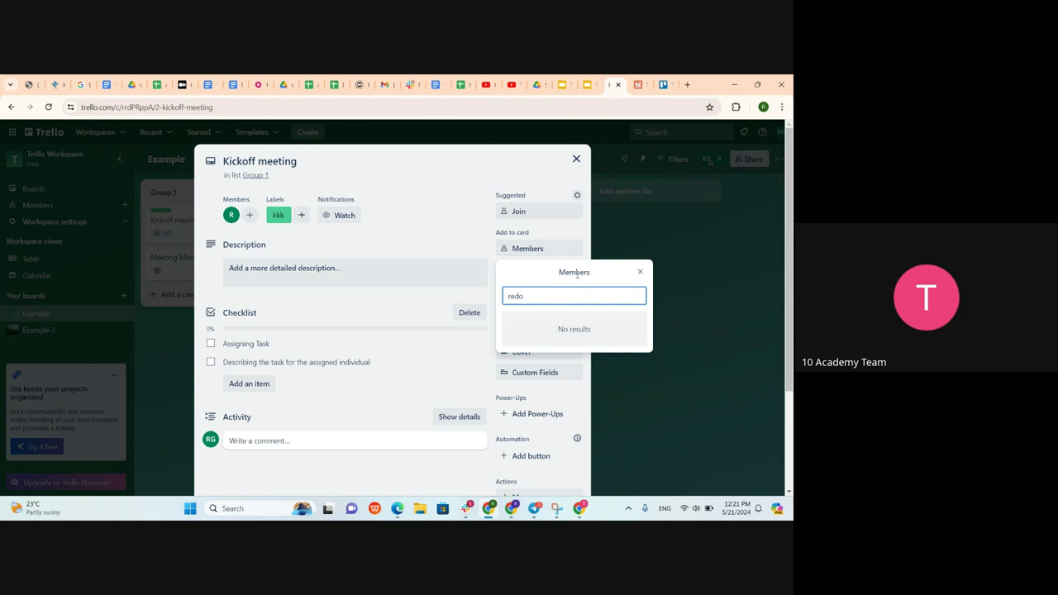
{"action": "left_click", "coordinate": [640, 272]}
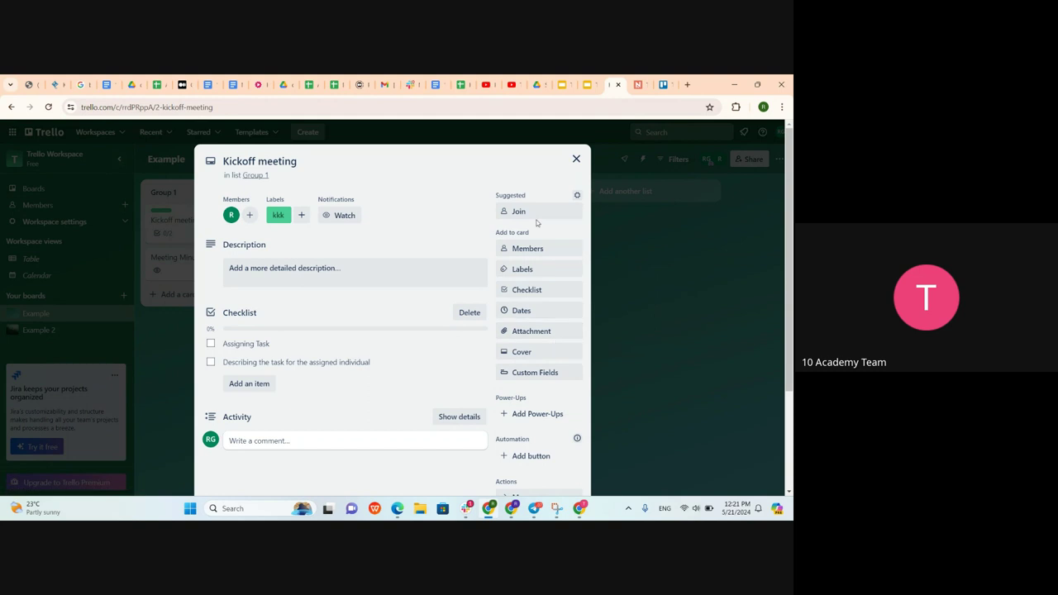
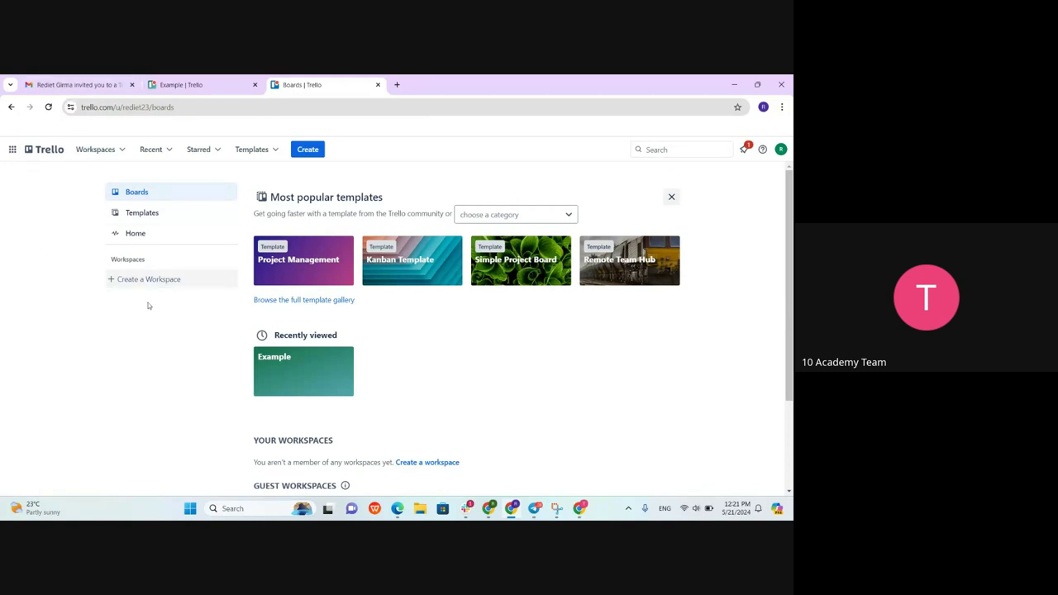
View the Example board from the invited guest member's browser window
{"action": "left_click", "coordinate": [187, 85]}
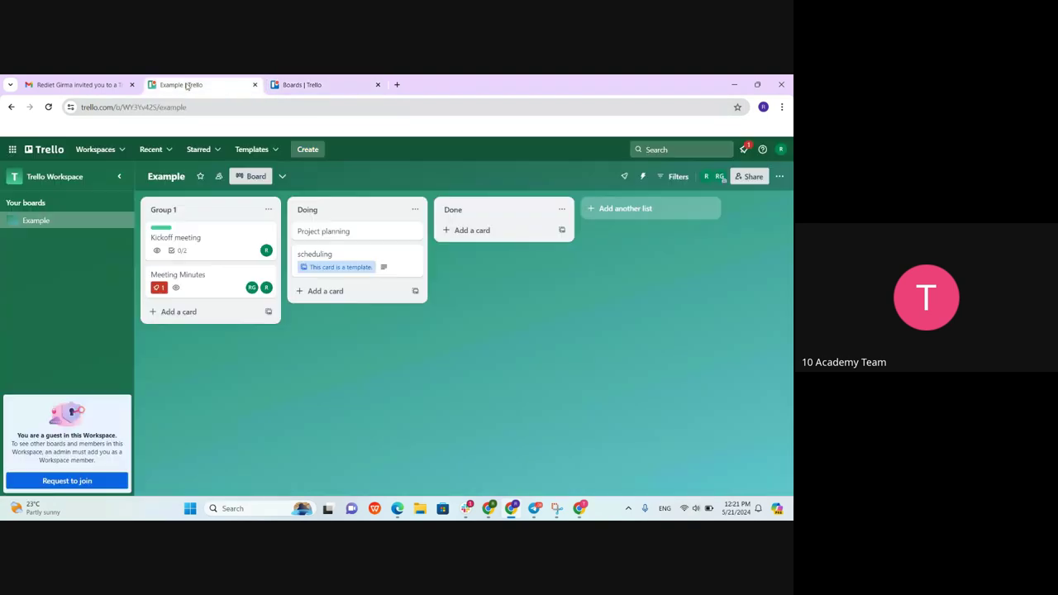
Open the Meeting Minutes card as the guest member, review its members and details, and close it
{"action": "left_click", "coordinate": [157, 287]}
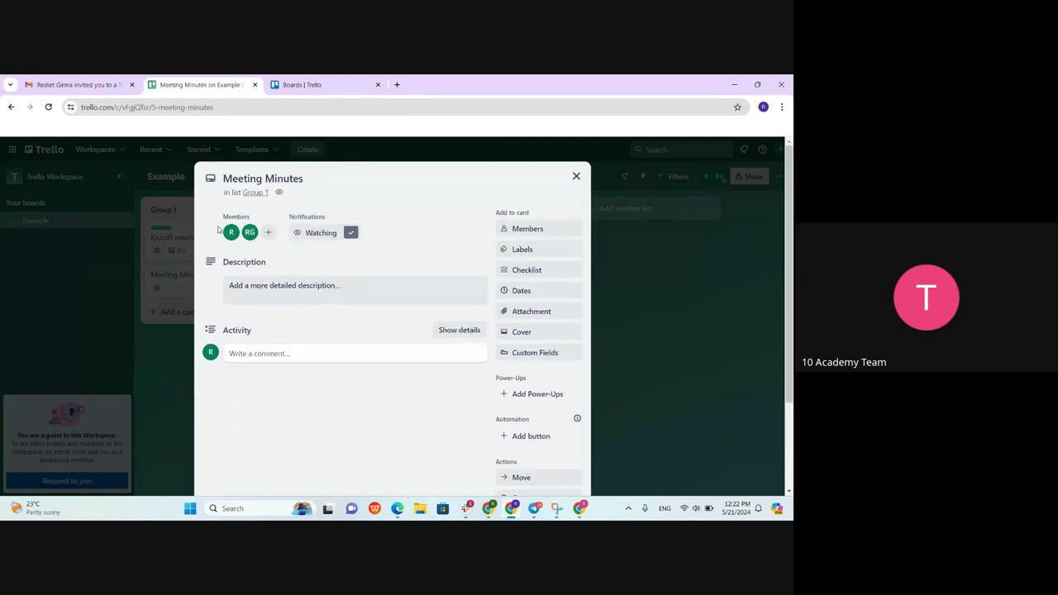
{"action": "scroll", "coordinate": [265, 401], "scroll_direction": "down", "scroll_amount": 3}
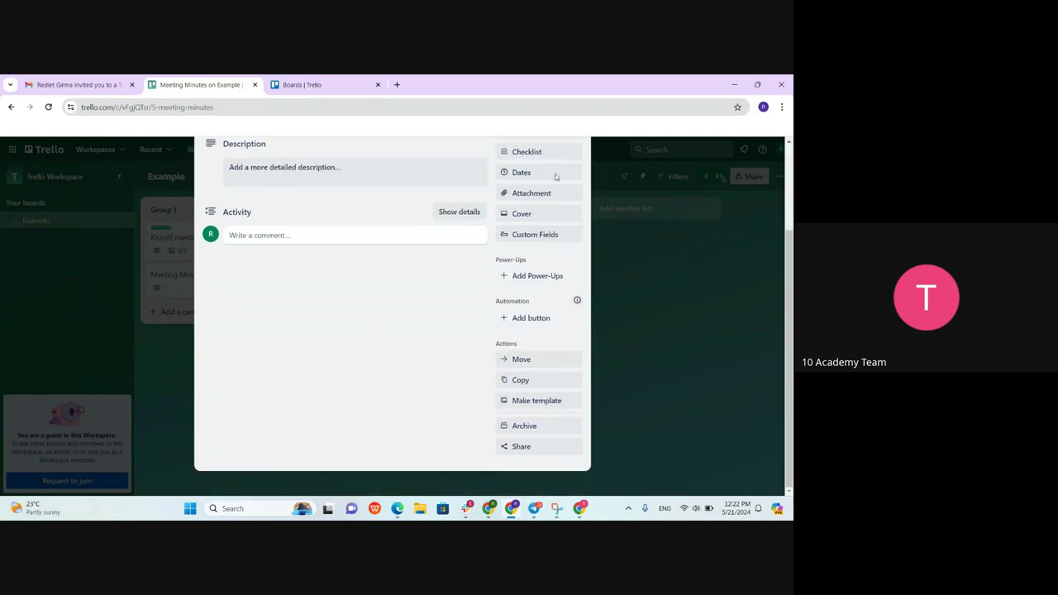
{"action": "scroll", "coordinate": [535, 338], "scroll_direction": "up", "scroll_amount": 3}
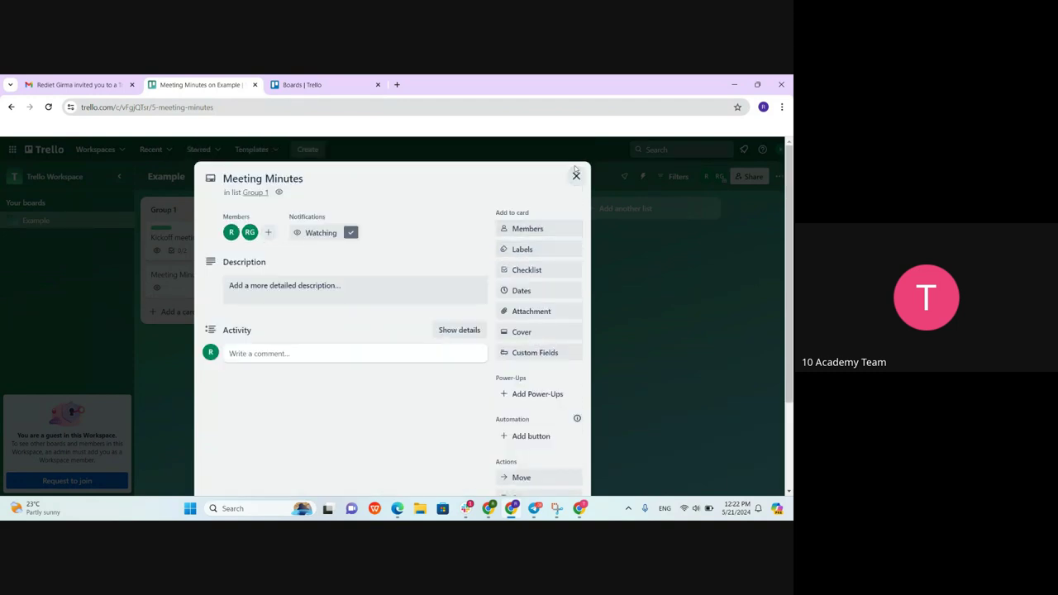
{"action": "left_click", "coordinate": [574, 175]}
Check the guest member's boards overview and return to the Example board
{"action": "left_click", "coordinate": [343, 85]}
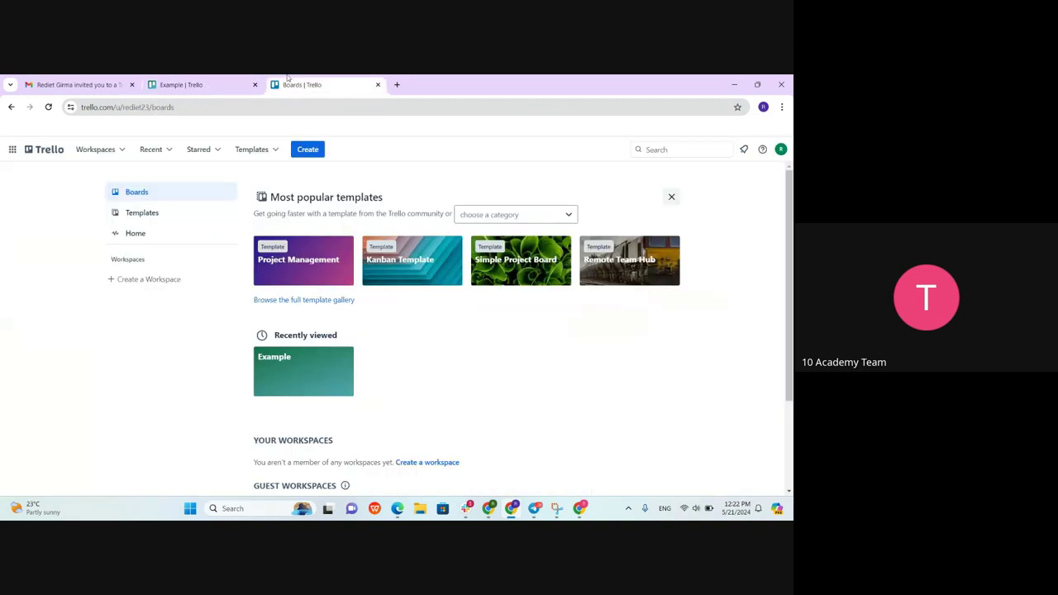
{"action": "left_click", "coordinate": [226, 79]}
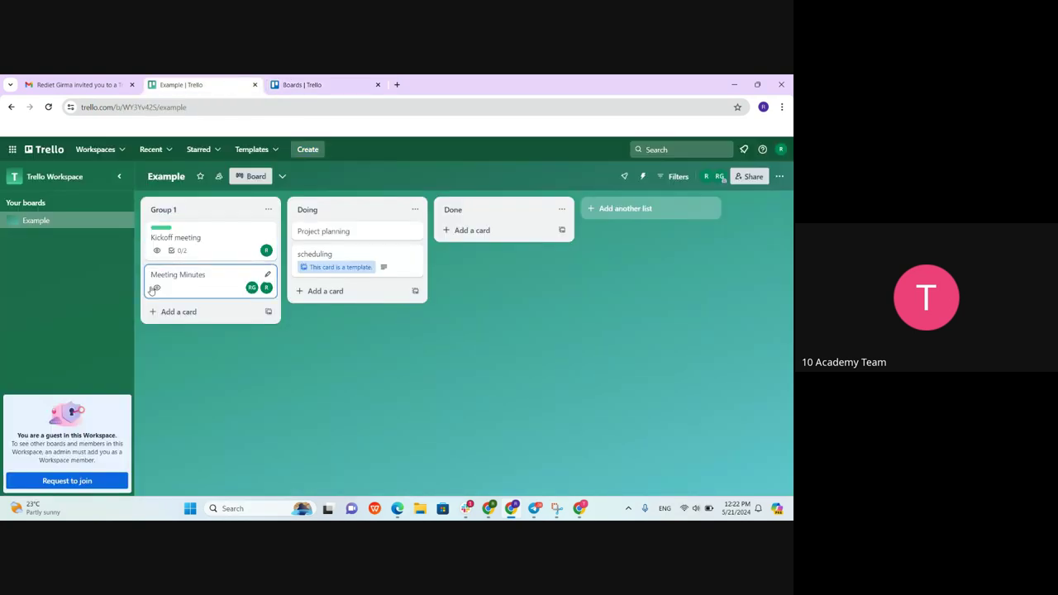
{"action": "left_click", "coordinate": [52, 226]}
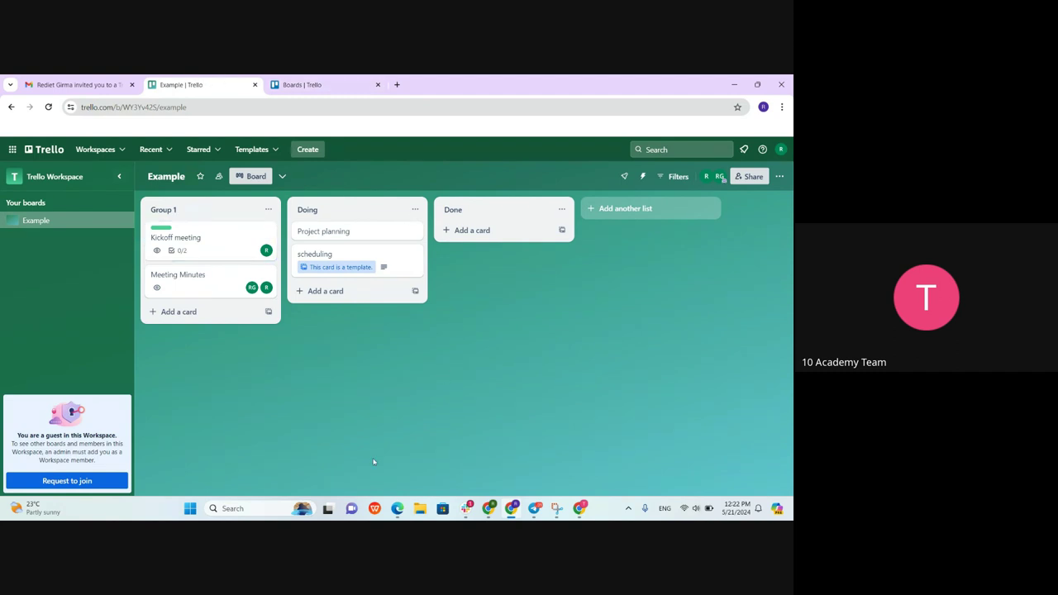
Switch to the Example 2 board in the owner's browser window and add the yellow label to the Have a minute card
{"action": "mouse_move", "coordinate": [492, 517]}
{"action": "left_click", "coordinate": [488, 463]}
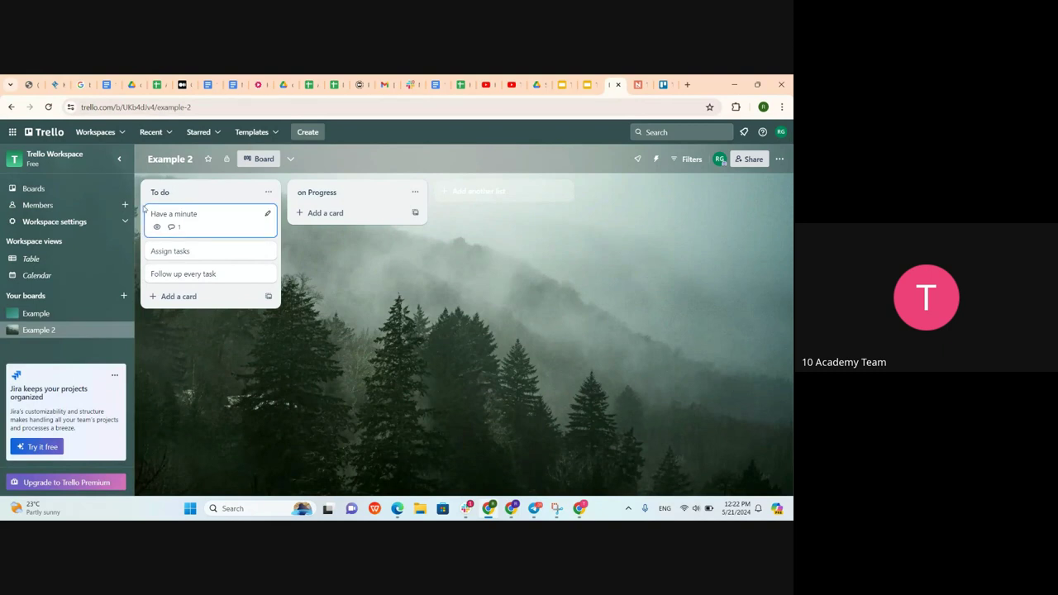
{"action": "left_click", "coordinate": [215, 219]}
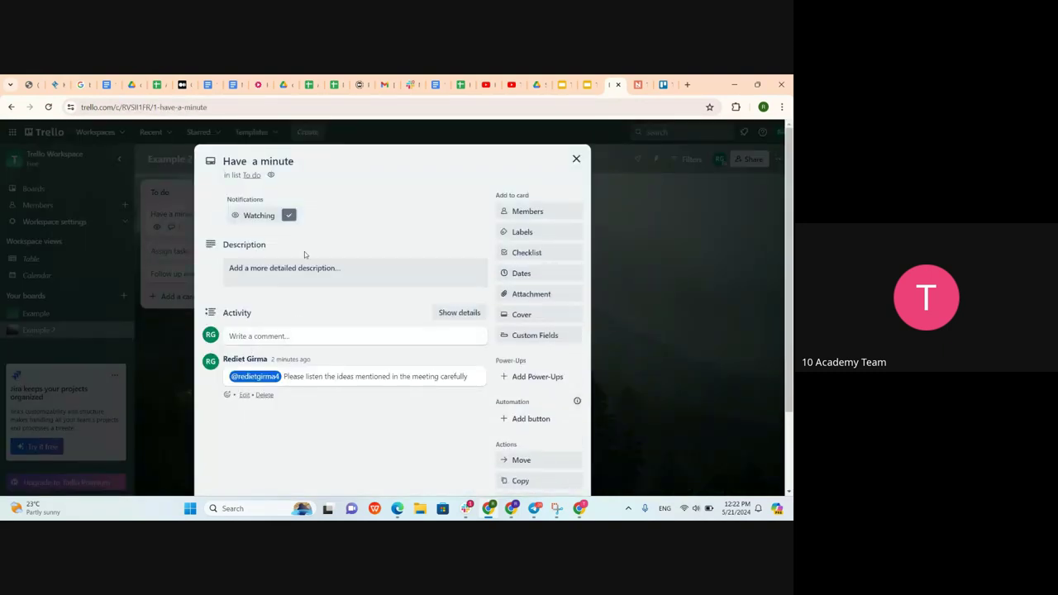
{"action": "scroll", "coordinate": [302, 359], "scroll_direction": "down", "scroll_amount": 1}
{"action": "scroll", "coordinate": [303, 362], "scroll_direction": "up", "scroll_amount": 1}
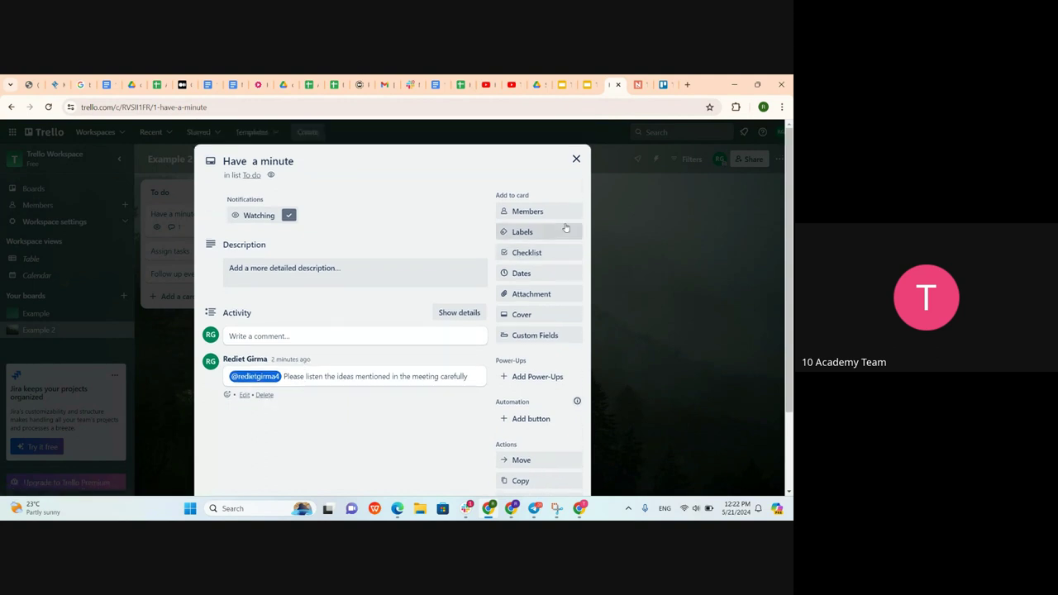
{"action": "left_click", "coordinate": [515, 235]}
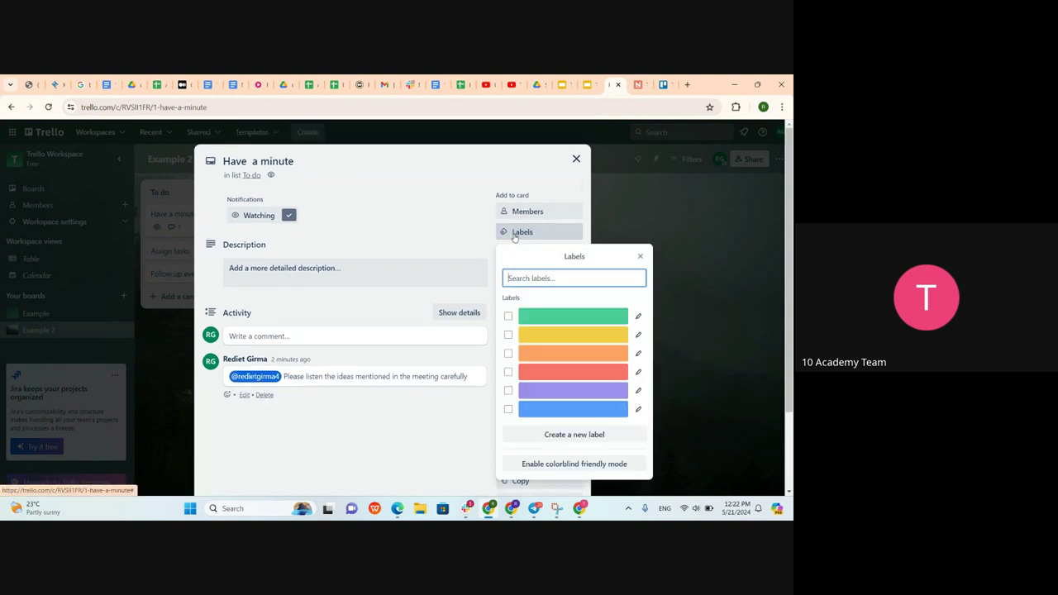
{"action": "left_click", "coordinate": [531, 335]}
{"action": "left_click", "coordinate": [527, 277]}
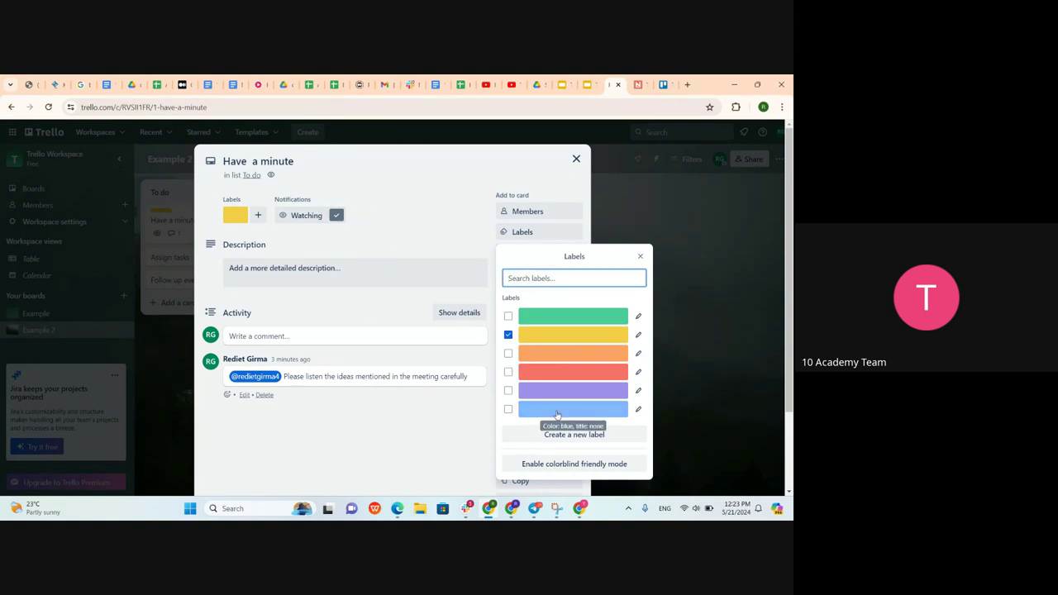
View the title and color options for creating a new label, and close the card without creating one
{"action": "left_click", "coordinate": [545, 436]}
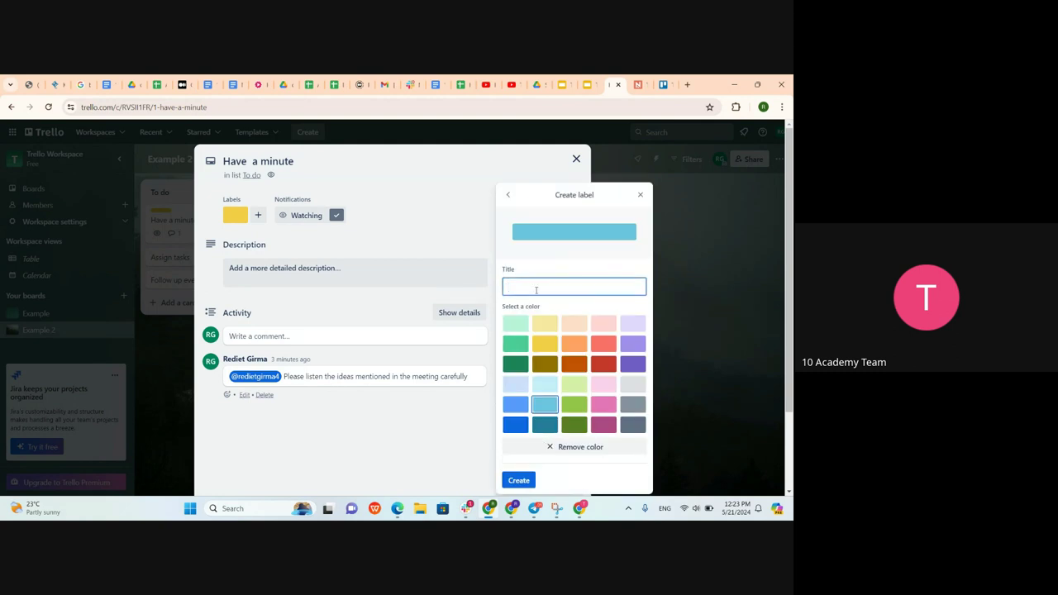
{"action": "left_click", "coordinate": [640, 195]}
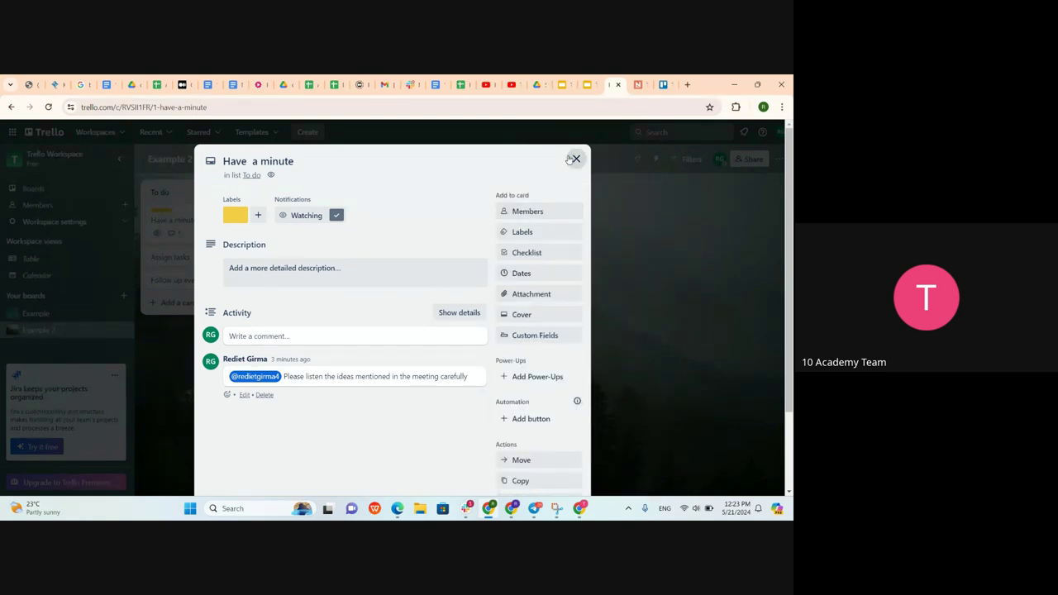
{"action": "left_click", "coordinate": [574, 158]}
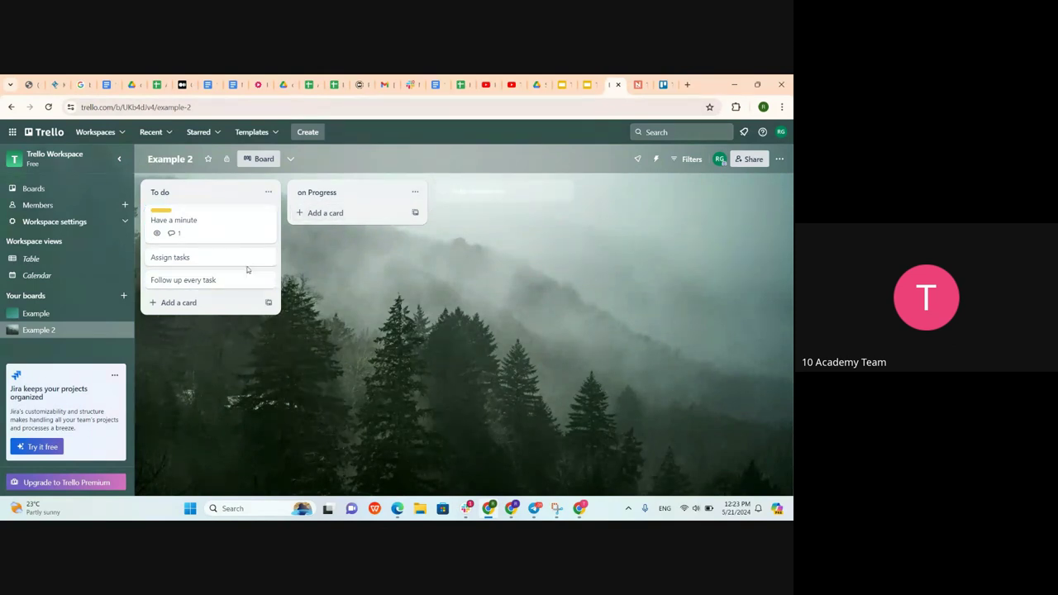
Move the Assign tasks card to on Progress, and duplicate Follow up every task so To do and on Progress each hold one
{"action": "left_click_drag", "start_coordinate": [233, 261], "coordinate": [338, 189]}
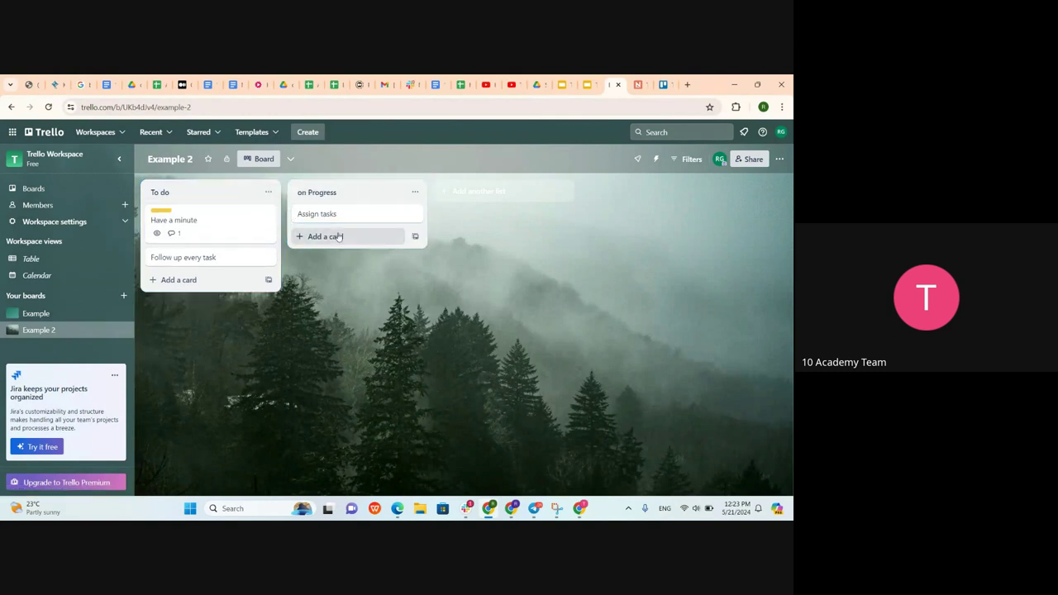
{"action": "left_click", "coordinate": [266, 257]}
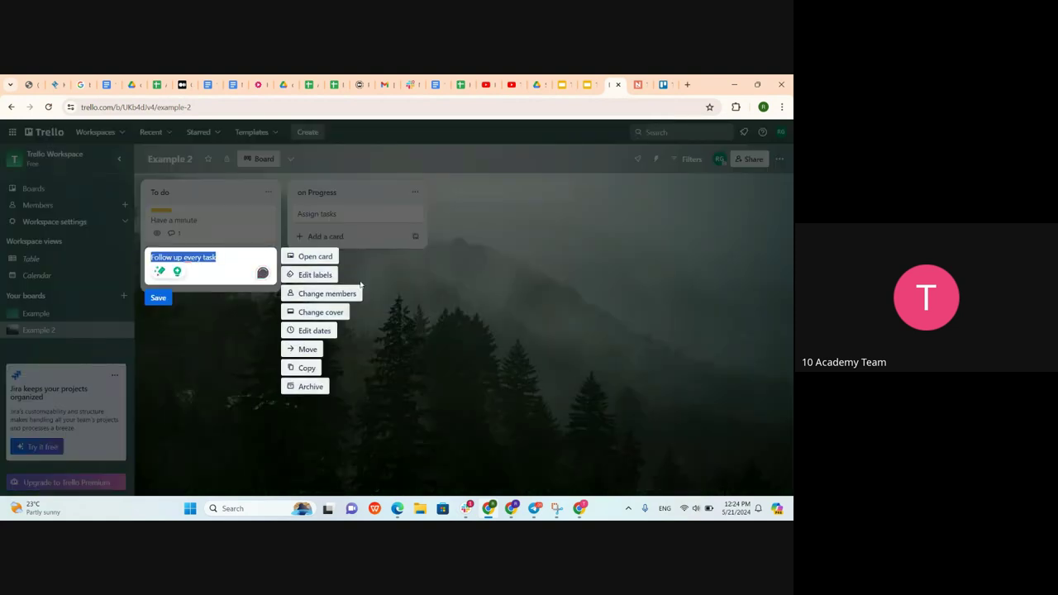
{"action": "left_click", "coordinate": [307, 368]}
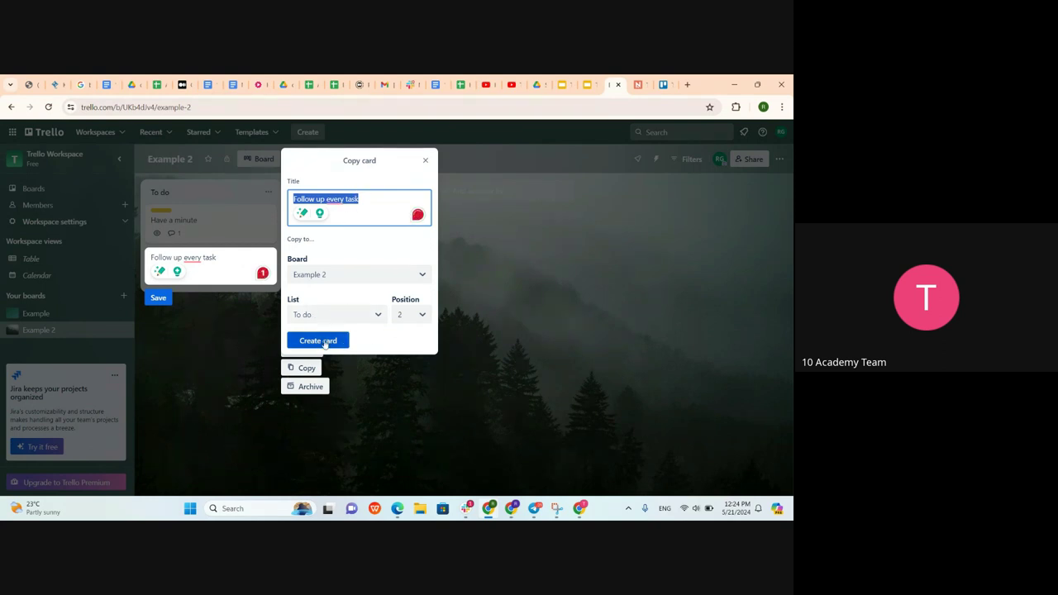
{"action": "left_click", "coordinate": [318, 341]}
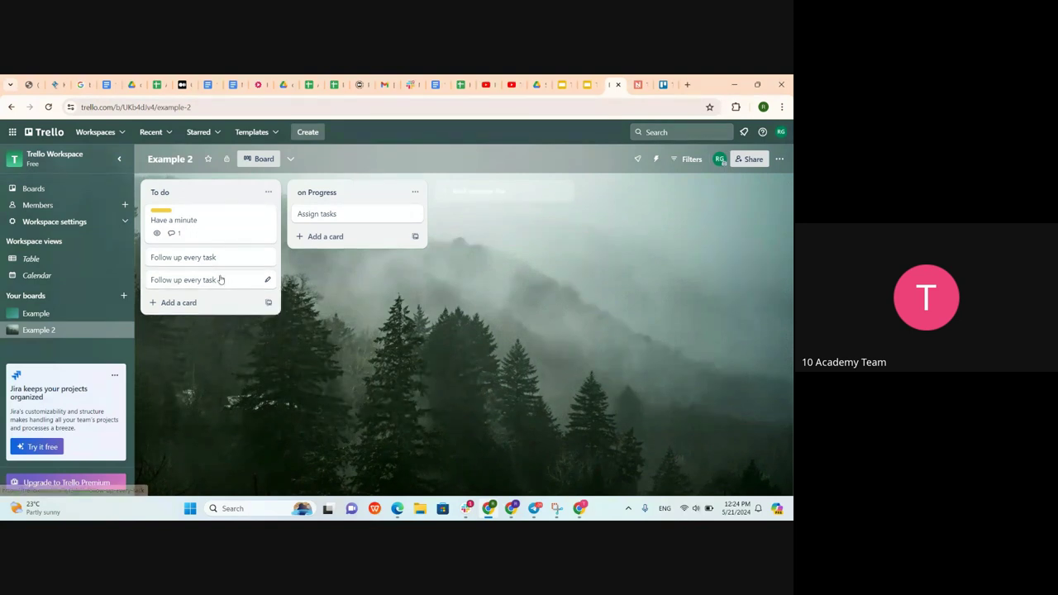
{"action": "left_click_drag", "start_coordinate": [219, 279], "coordinate": [338, 227]}
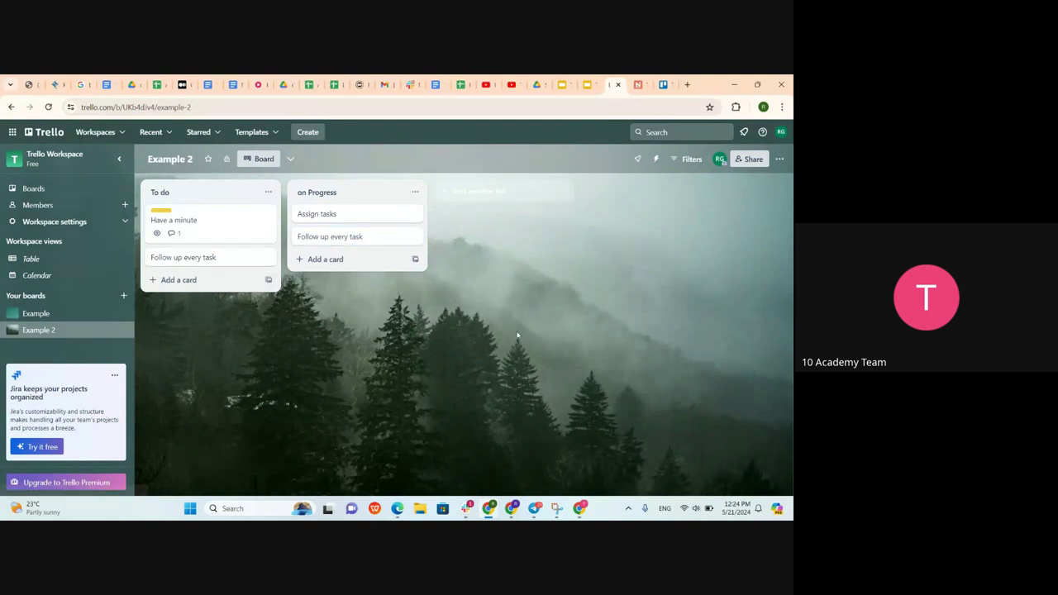
Create and copy a share link for the Example 2 board, check the invitation role options and close the sharing dialog
{"action": "left_click", "coordinate": [752, 162]}
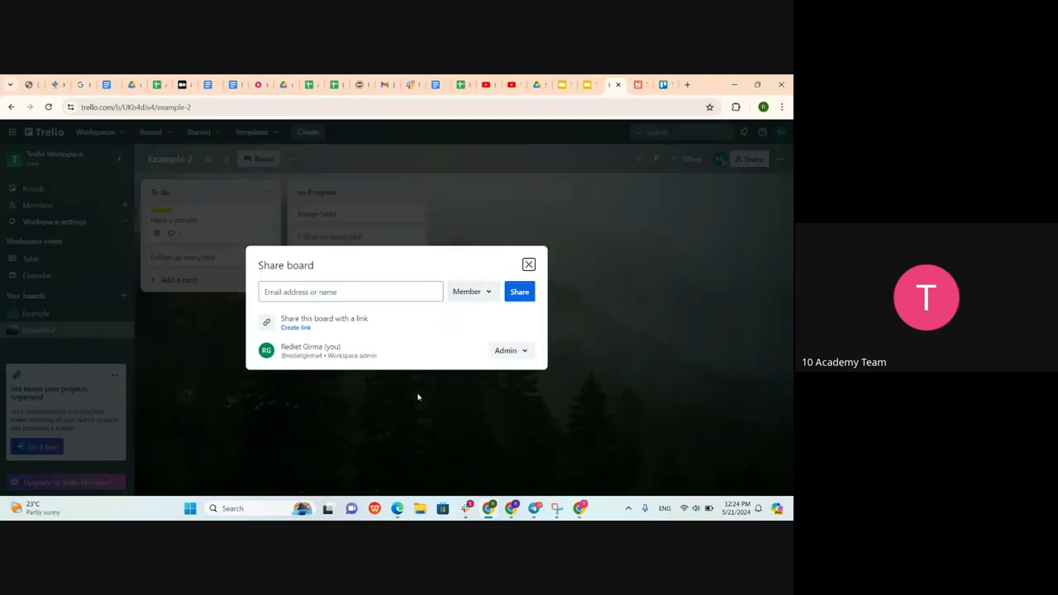
{"action": "left_click", "coordinate": [293, 329]}
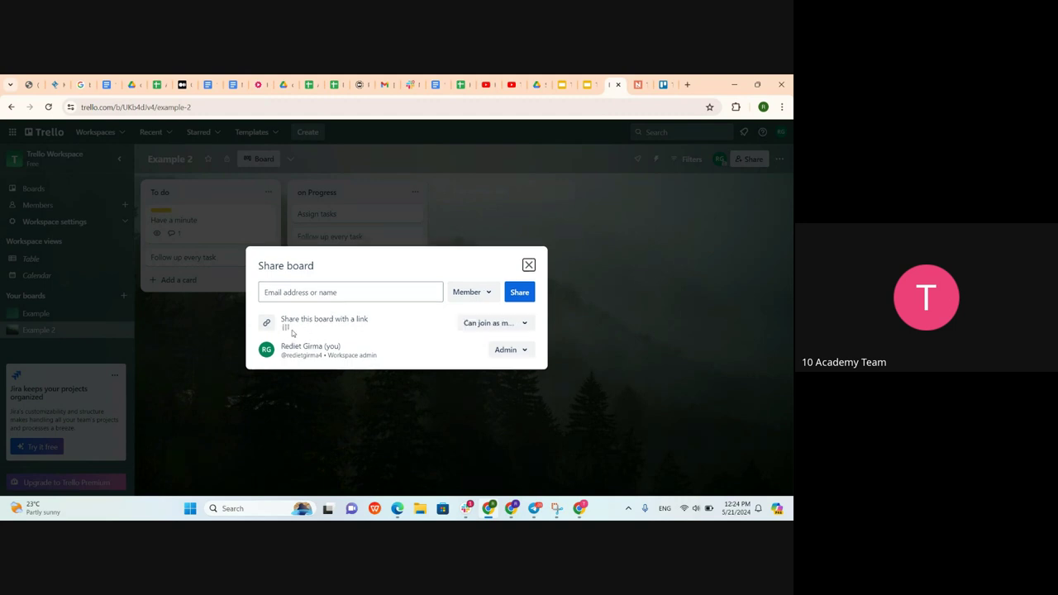
{"action": "left_click", "coordinate": [303, 327]}
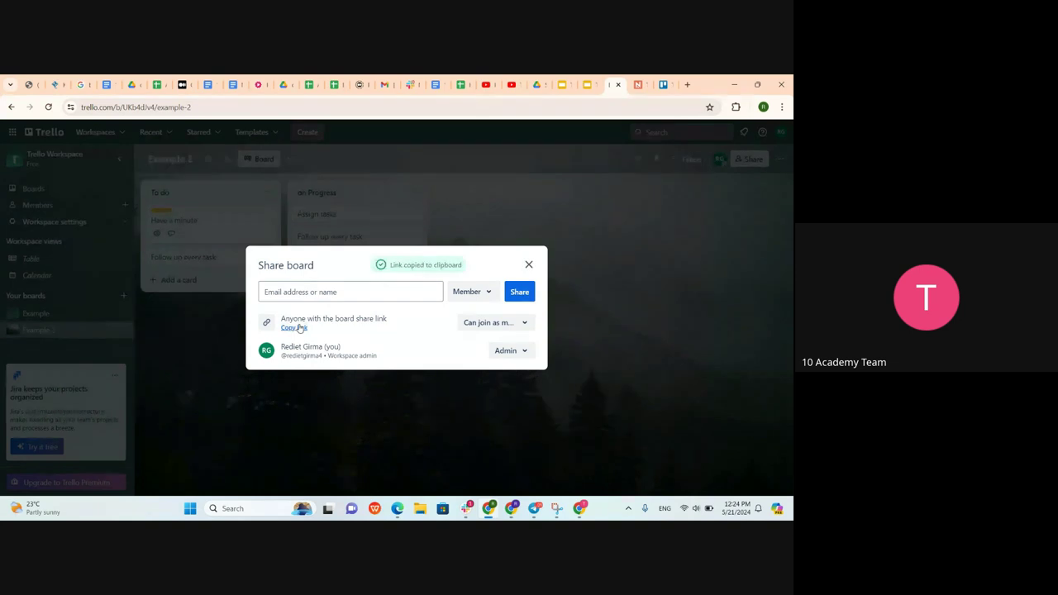
{"action": "left_click", "coordinate": [484, 296]}
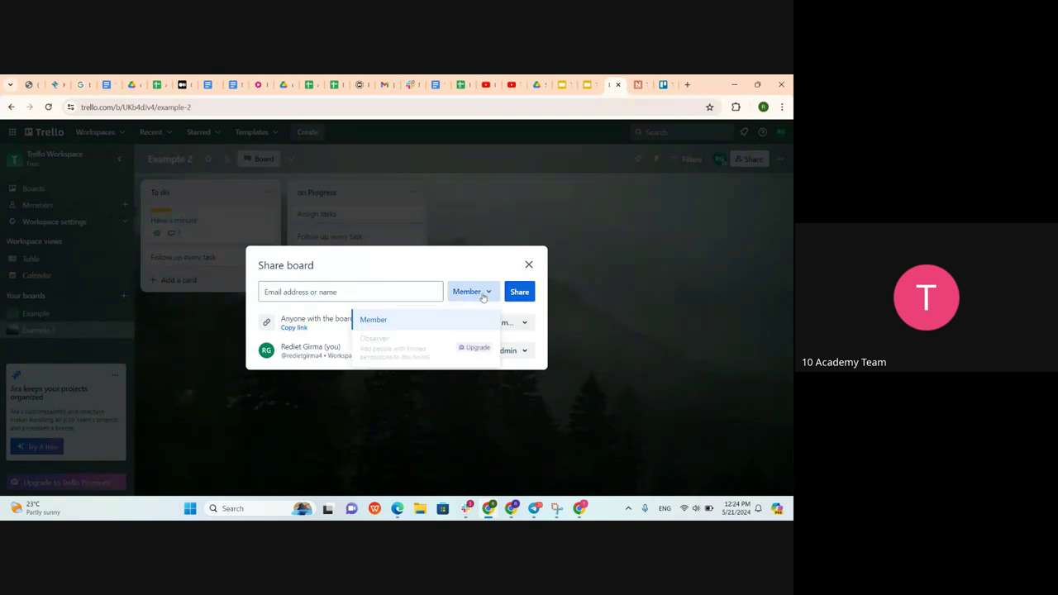
{"action": "left_click", "coordinate": [653, 268]}
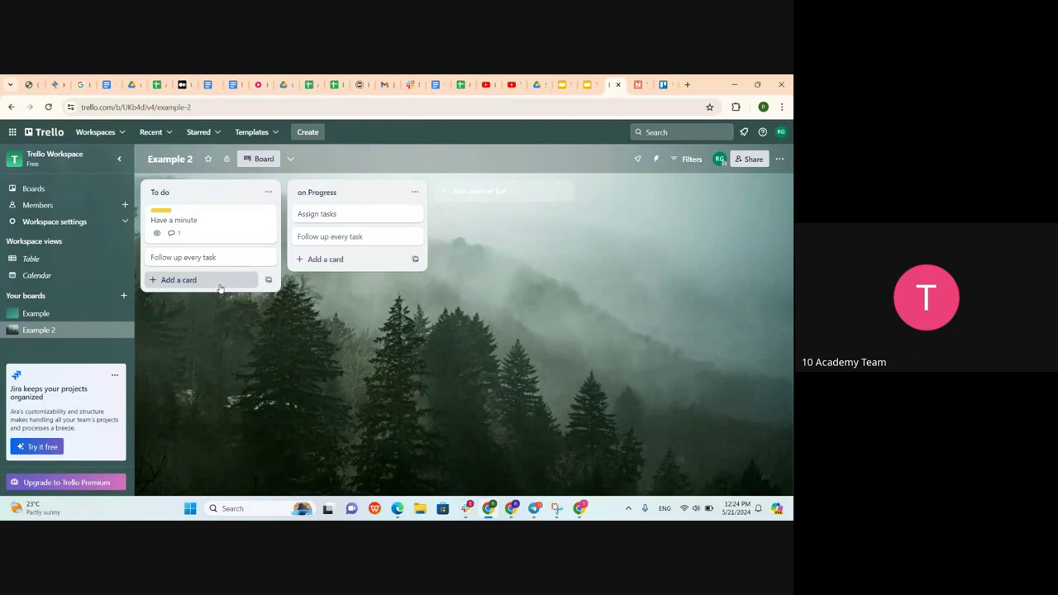
Open the Follow up every task card in To do and examine its due date and reminder options without saving a date
{"action": "left_click", "coordinate": [214, 256]}
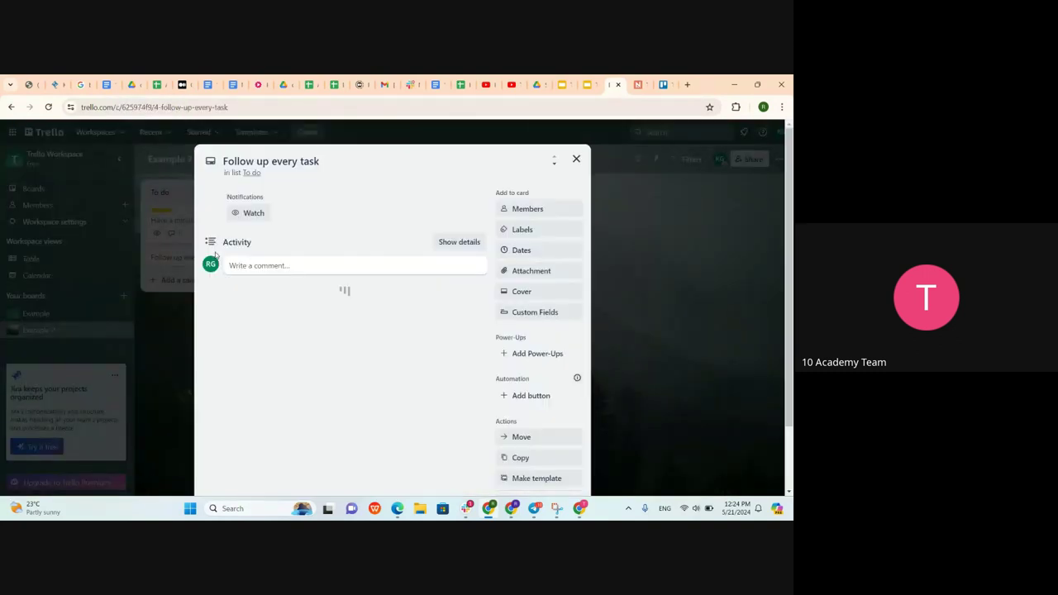
{"action": "left_click", "coordinate": [523, 272]}
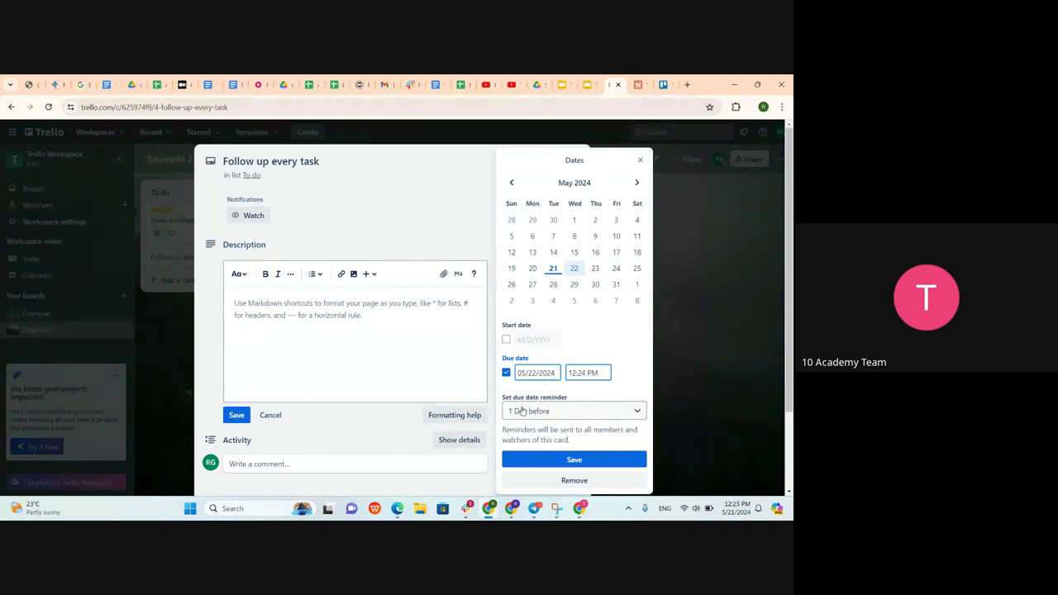
{"action": "left_click", "coordinate": [523, 411]}
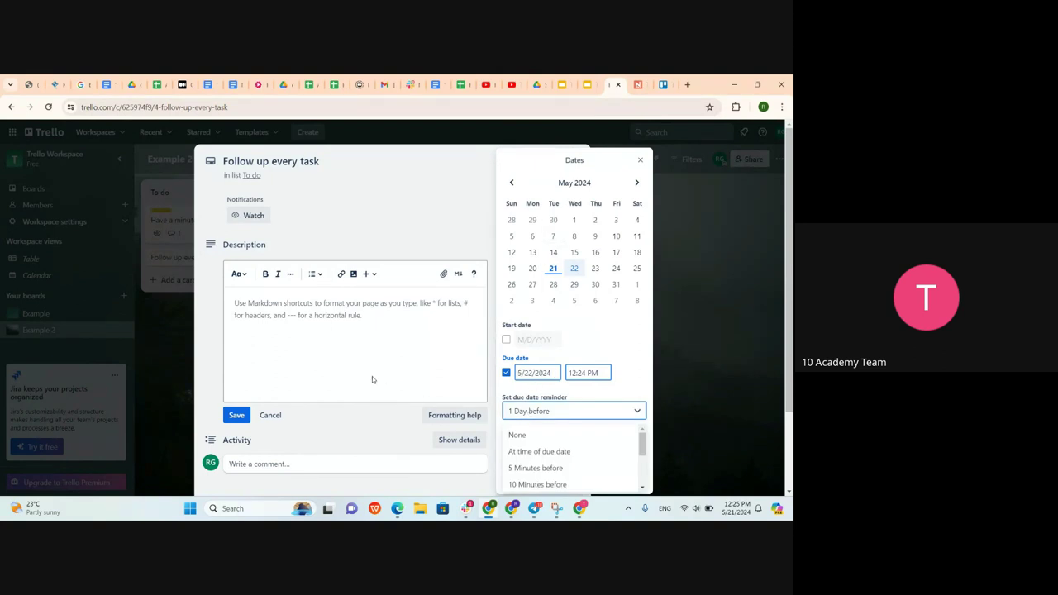
{"action": "scroll", "coordinate": [372, 379], "scroll_direction": "down", "scroll_amount": 2}
{"action": "scroll", "coordinate": [372, 379], "scroll_direction": "up", "scroll_amount": 2}
{"action": "scroll", "coordinate": [295, 398], "scroll_direction": "down", "scroll_amount": 1}
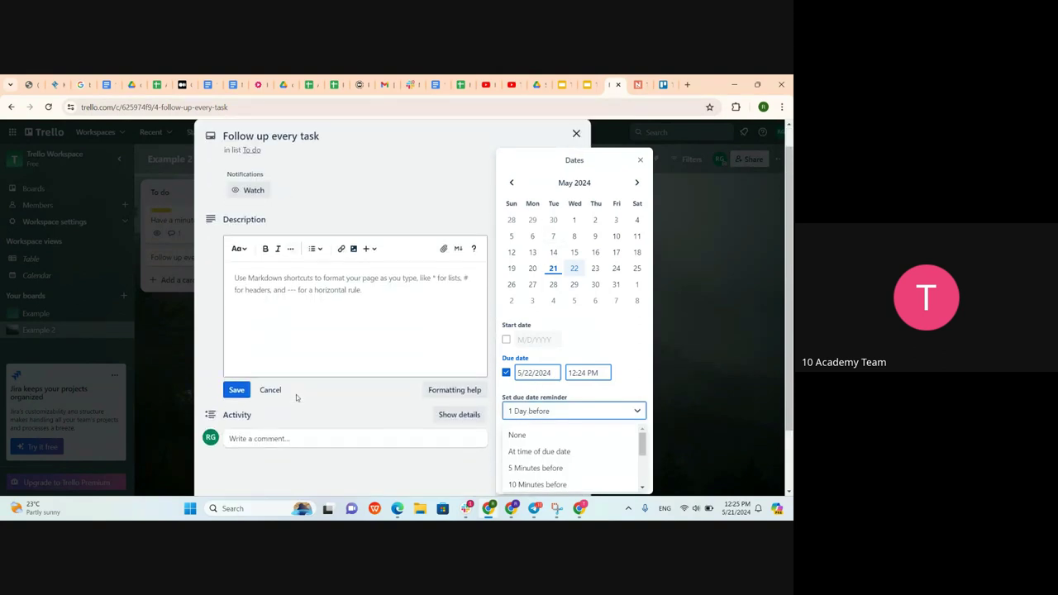
{"action": "scroll", "coordinate": [296, 397], "scroll_direction": "down", "scroll_amount": 1}
{"action": "left_click", "coordinate": [510, 182]}
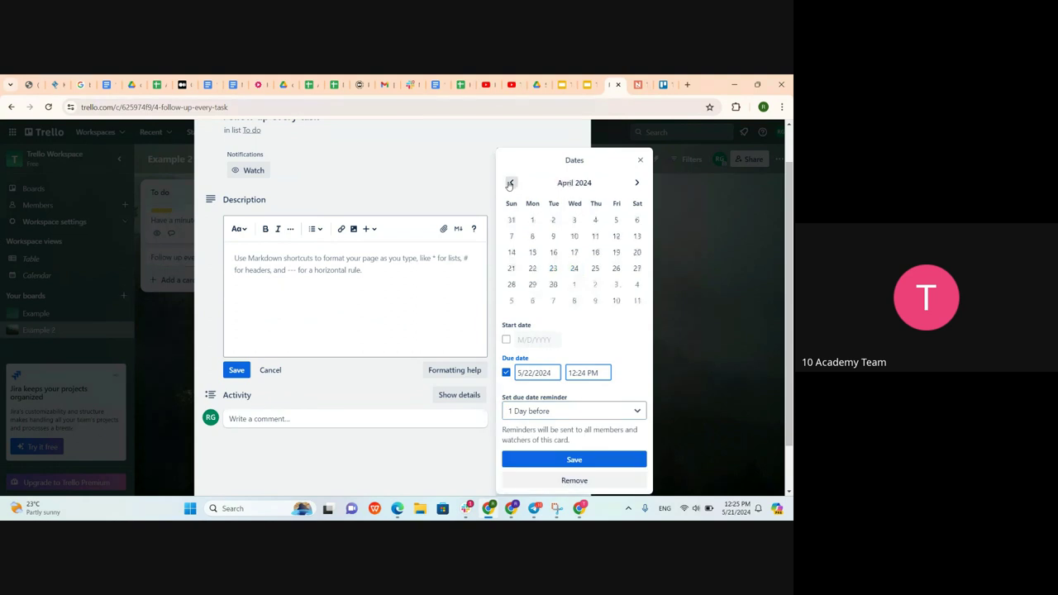
{"action": "left_click", "coordinate": [640, 160]}
{"action": "scroll", "coordinate": [475, 272], "scroll_direction": "up", "scroll_amount": 1}
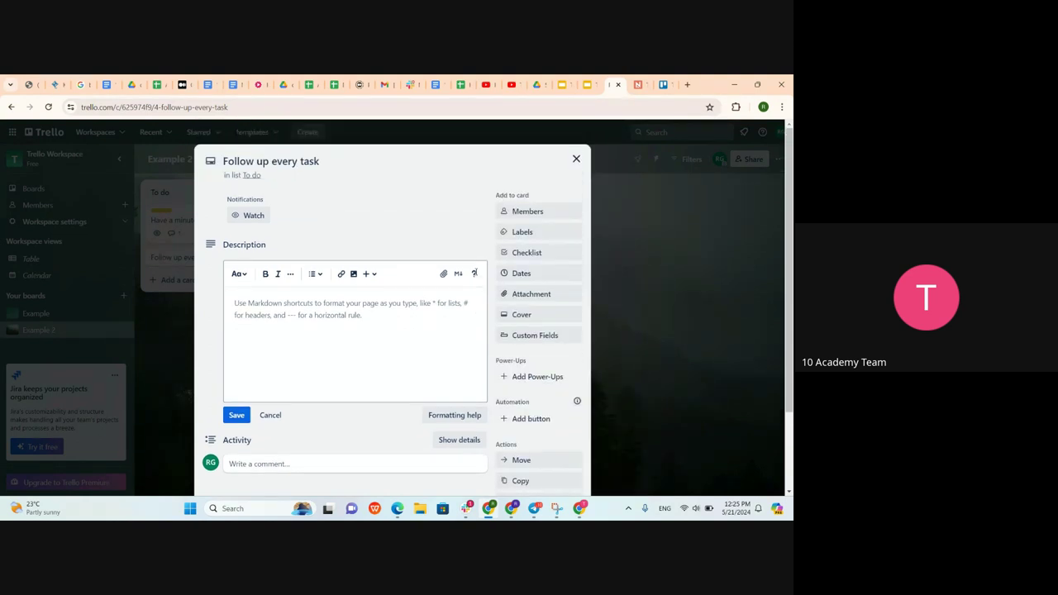
Add a checklist titled Checklist to the card with the item "Are the members there on time"
{"action": "left_click", "coordinate": [527, 253]}
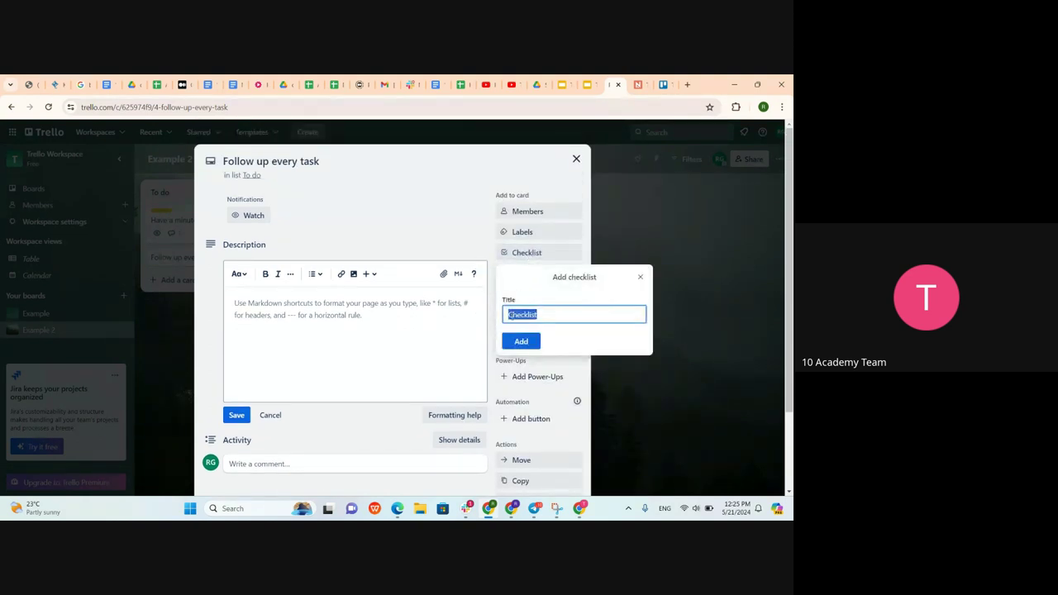
{"action": "left_click", "coordinate": [522, 342]}
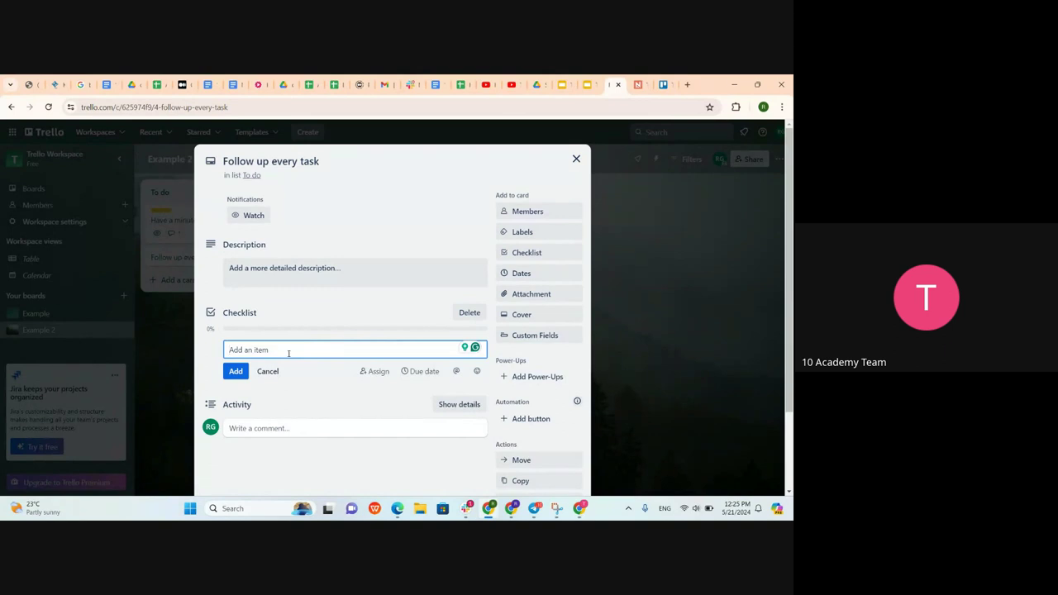
{"action": "type", "text": "Are the me"}
{"action": "type", "text": "mbers"}
{"action": "type", "text": "there "}
{"action": "type", "text": "on the"}
{"action": "key", "text": "BackSpace"}
{"action": "key", "text": "BackSpace"}
{"action": "key", "text": "BackSpace"}
{"action": "type", "text": "time"}
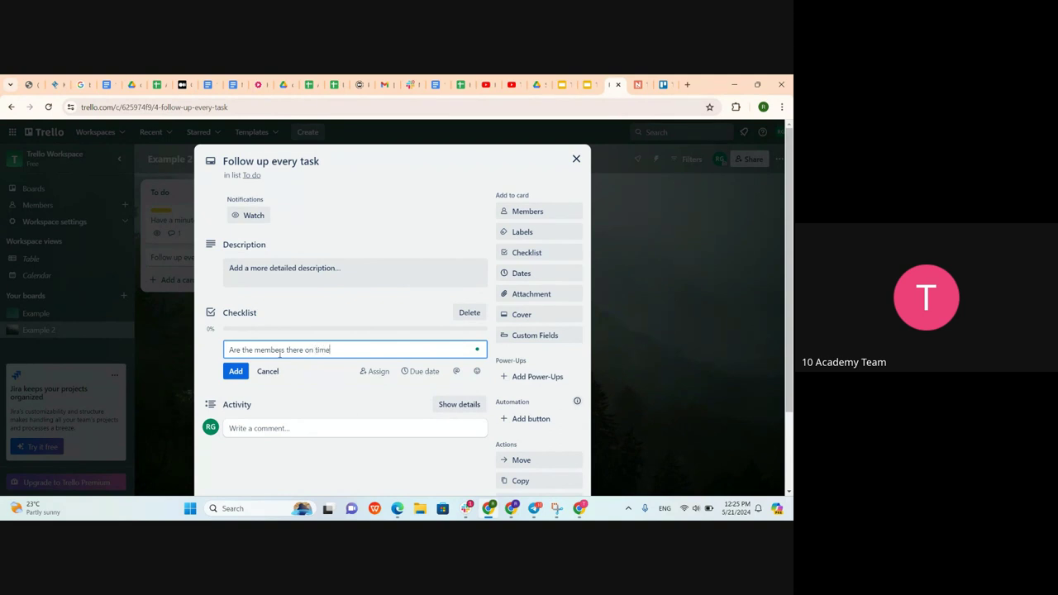
{"action": "left_click", "coordinate": [235, 373]}
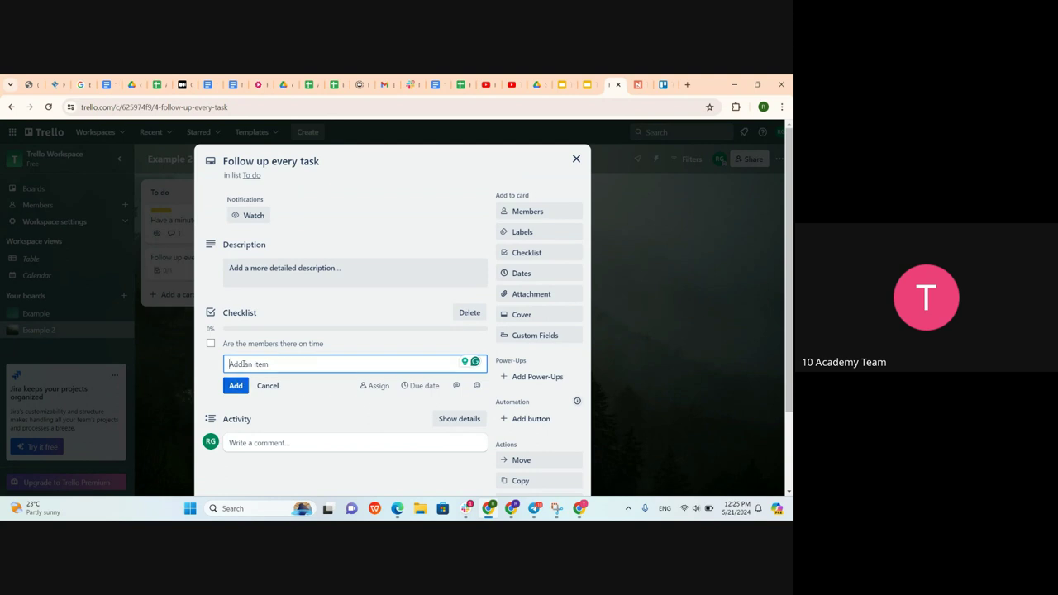
Add a second item to the card's checklist reading "is the expected number of people fullfilled"
{"action": "type", "text": "is a"}
{"action": "key", "text": "BackSpace"}
{"action": "key", "text": "BackSpace"}
{"action": "key", "text": "BackSpace"}
{"action": "key", "text": "BackSpace"}
{"action": "type", "text": "Are the expected number of people "}
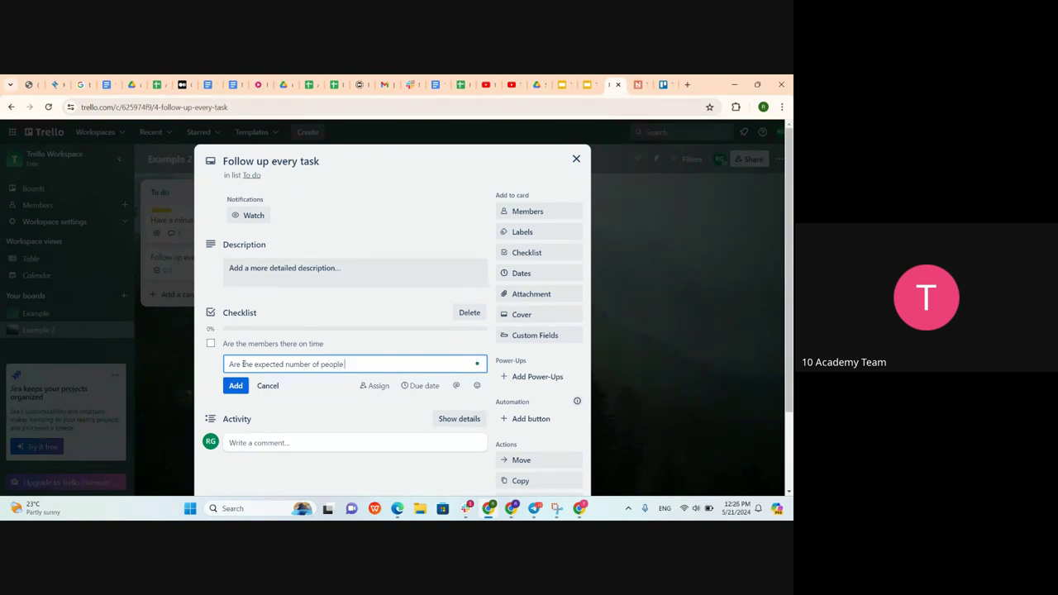
{"action": "type", "text": "fullfilled"}
{"action": "double_click", "coordinate": [234, 364]}
{"action": "type", "text": "is"}
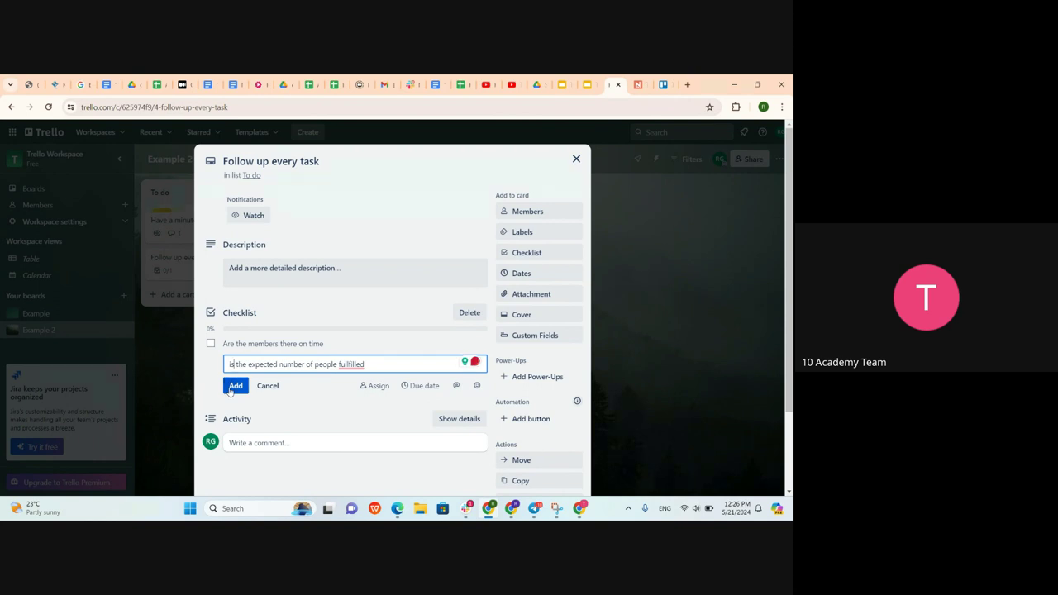
{"action": "left_click", "coordinate": [235, 385]}
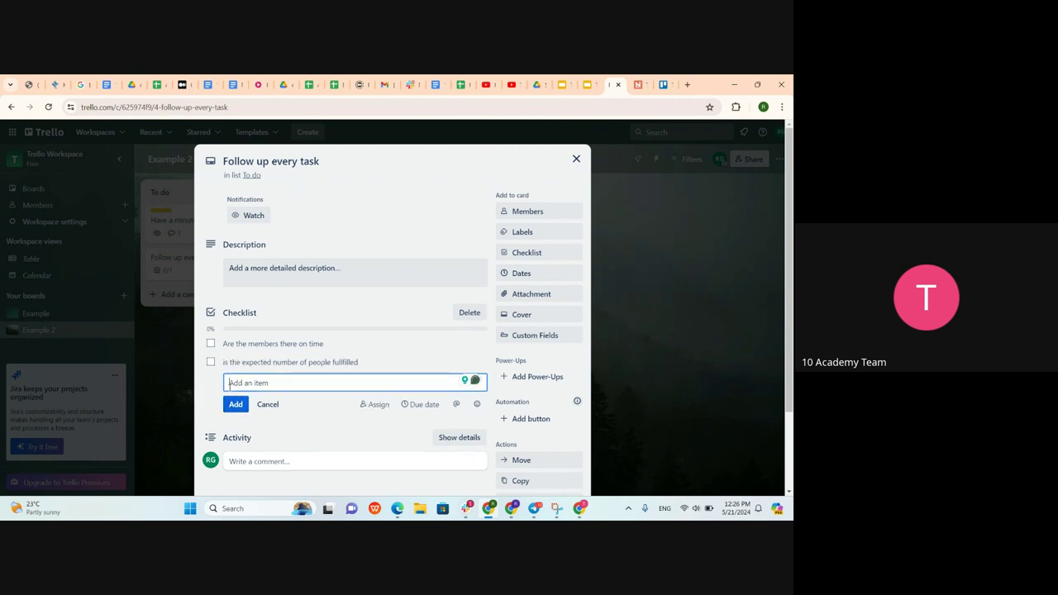
Mark both checklist items as complete, and clear both marks again
{"action": "left_click", "coordinate": [210, 343]}
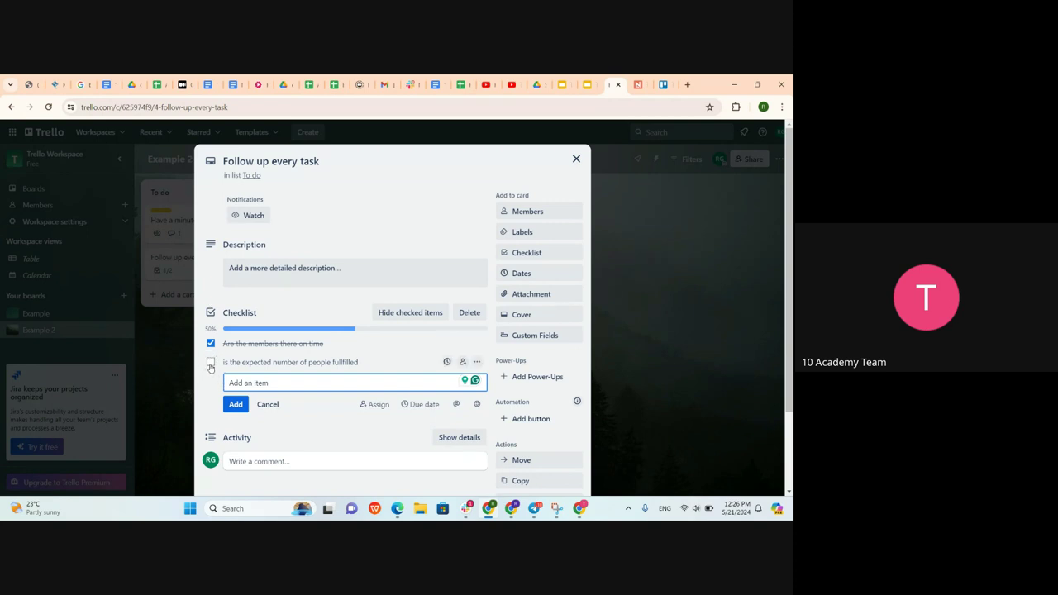
{"action": "left_click", "coordinate": [211, 363]}
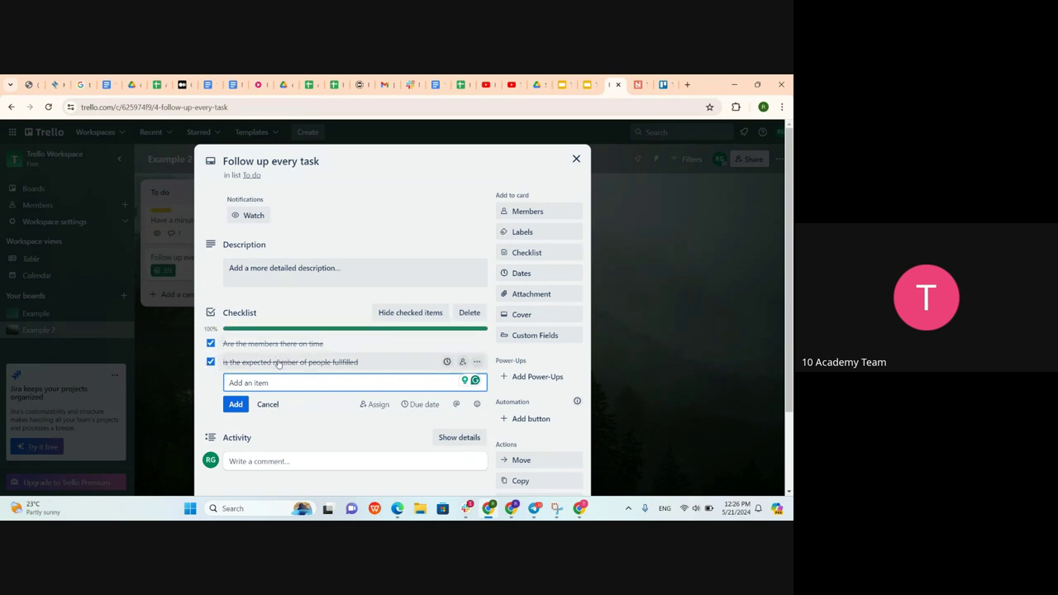
{"action": "left_click", "coordinate": [211, 343]}
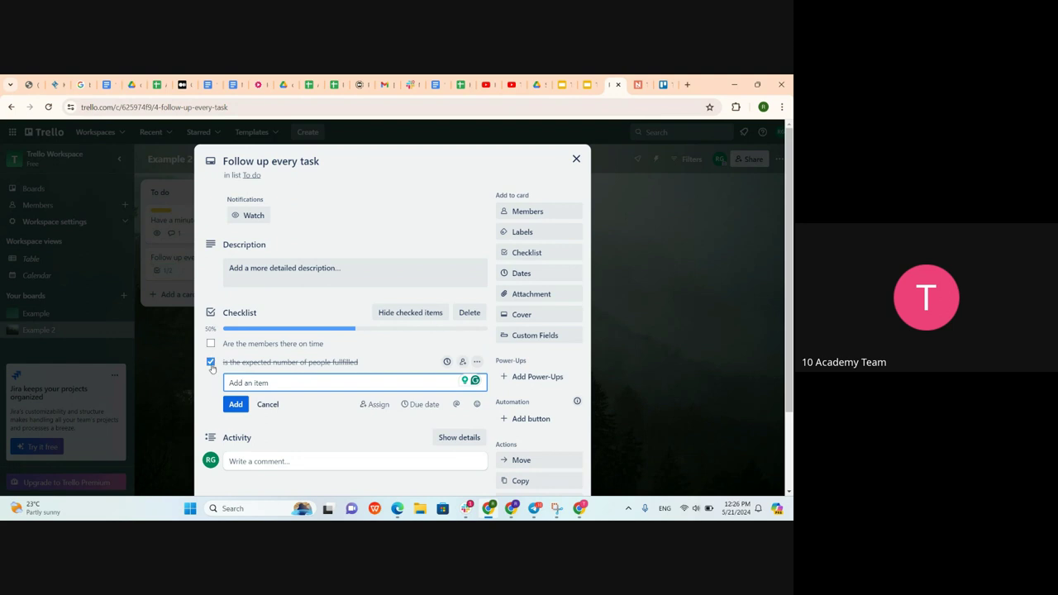
{"action": "left_click", "coordinate": [211, 363]}
Check the due date option for checklist items and close the Follow up every task card
{"action": "scroll", "coordinate": [267, 402], "scroll_direction": "down", "scroll_amount": 2}
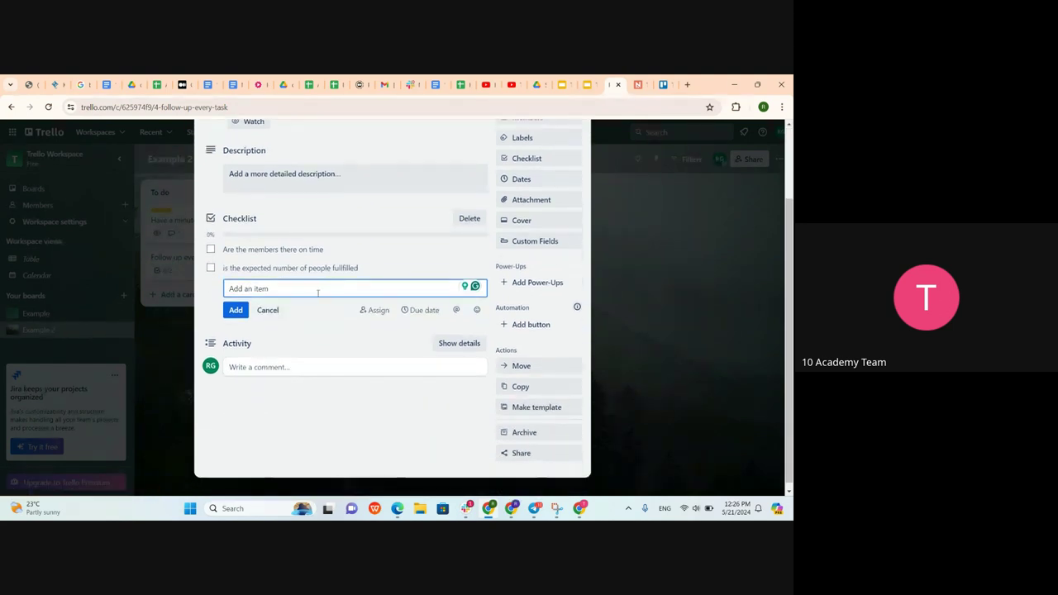
{"action": "scroll", "coordinate": [318, 293], "scroll_direction": "up", "scroll_amount": 2}
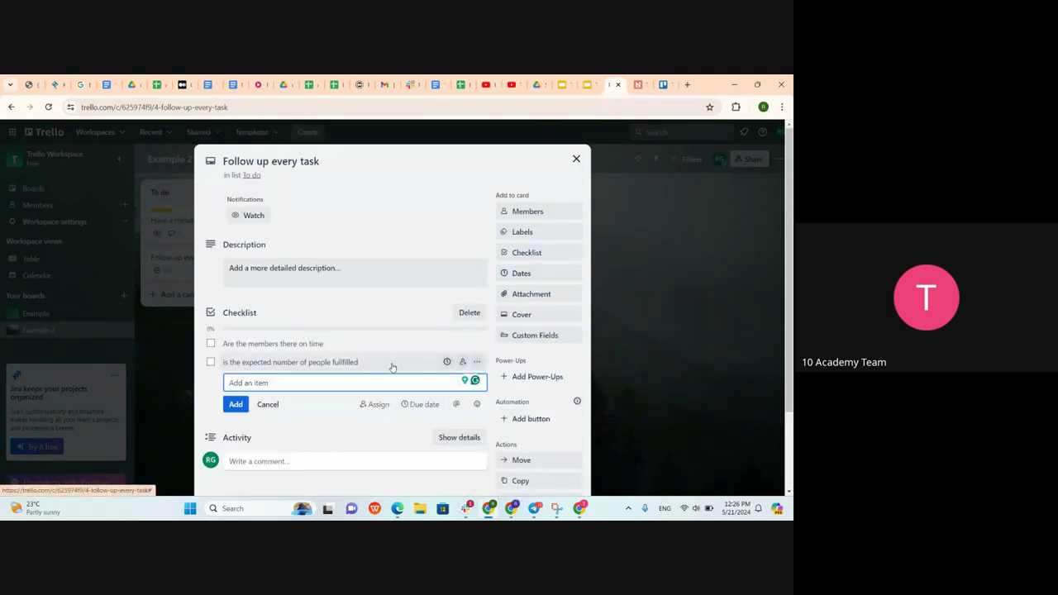
{"action": "left_click", "coordinate": [419, 403]}
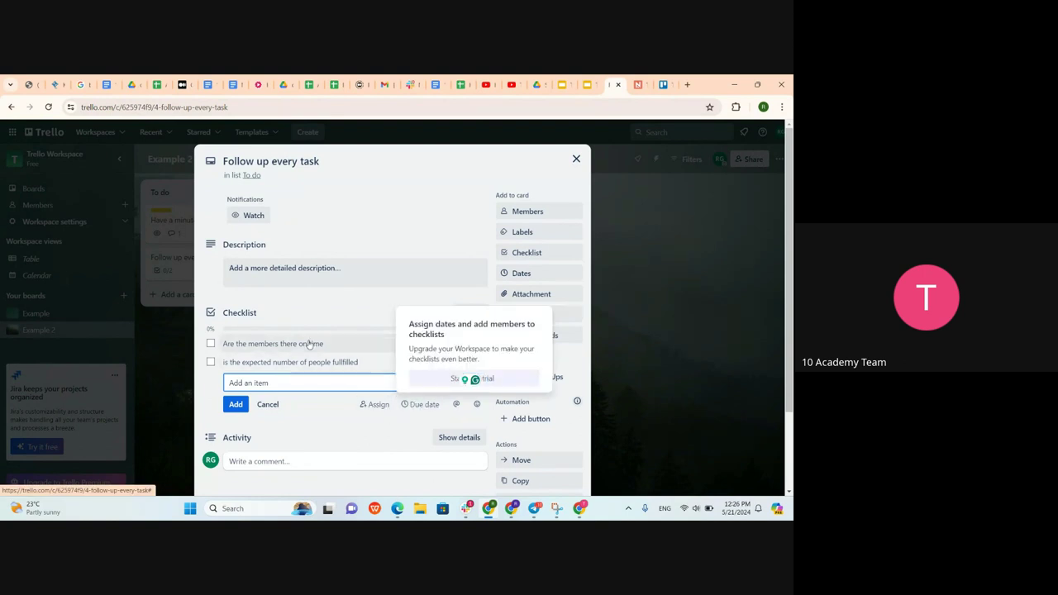
{"action": "left_click", "coordinate": [576, 159]}
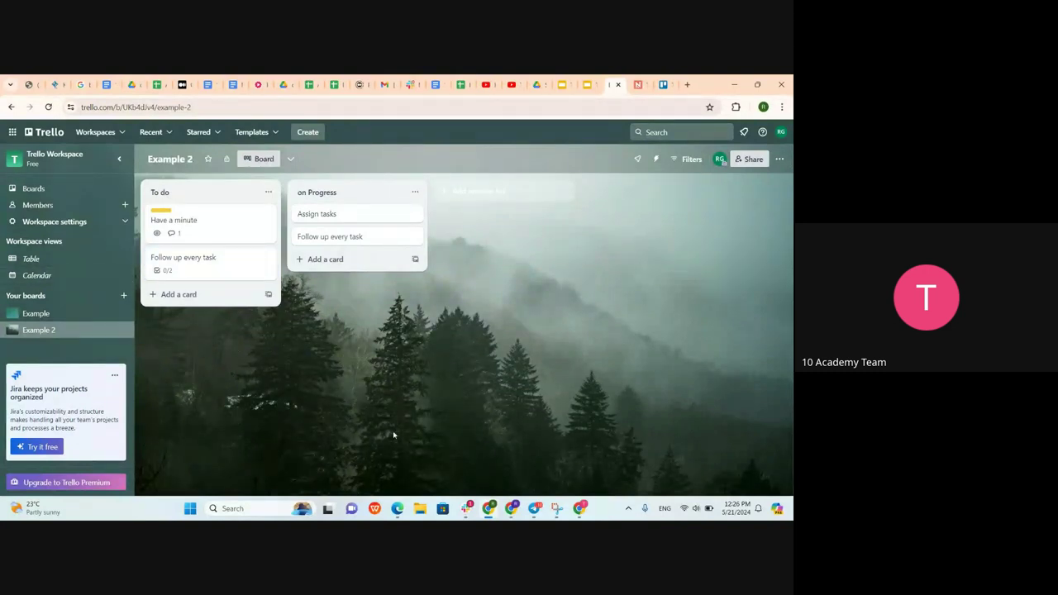
Switch to the Google Meet call, dismiss the infinity mirror notice permanently and stop presenting the screen
{"action": "mouse_move", "coordinate": [489, 508]}
{"action": "left_click", "coordinate": [511, 510]}
{"action": "mouse_move", "coordinate": [581, 510]}
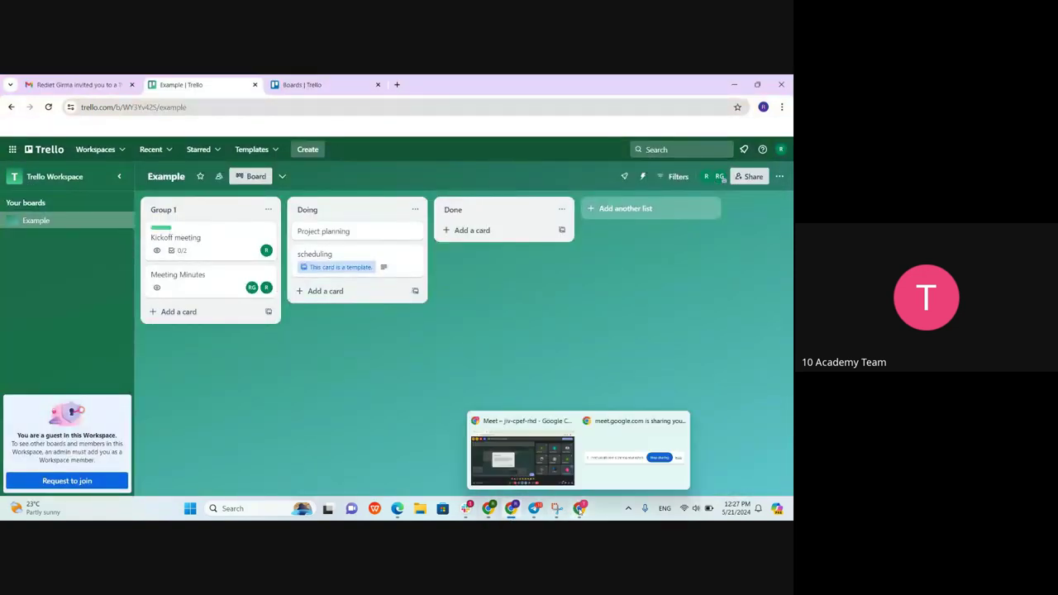
{"action": "left_click", "coordinate": [522, 457]}
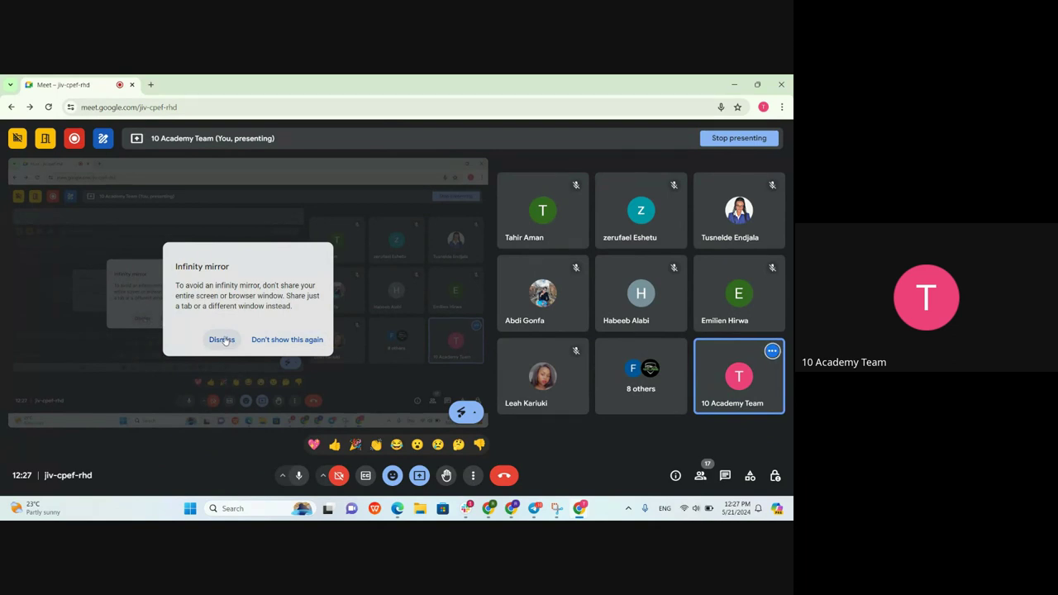
{"action": "left_click", "coordinate": [287, 340]}
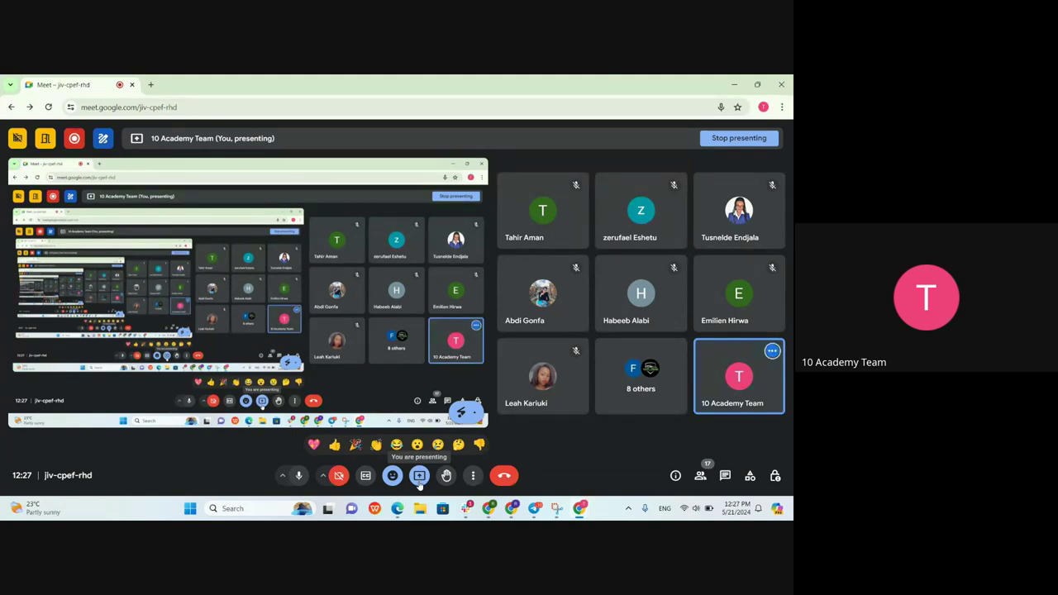
{"action": "left_click", "coordinate": [418, 481]}
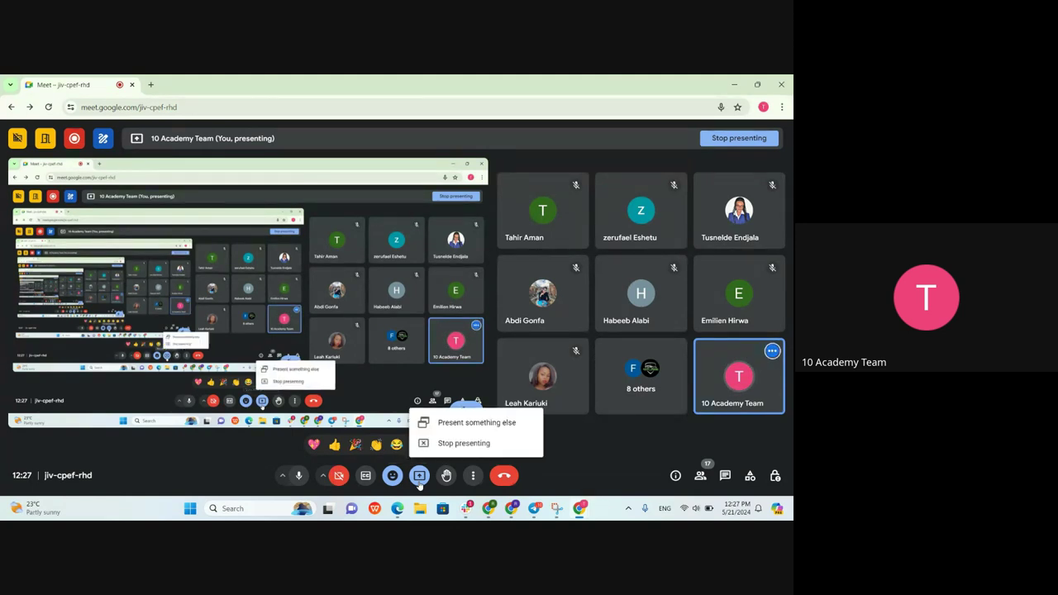
{"action": "left_click", "coordinate": [462, 443]}
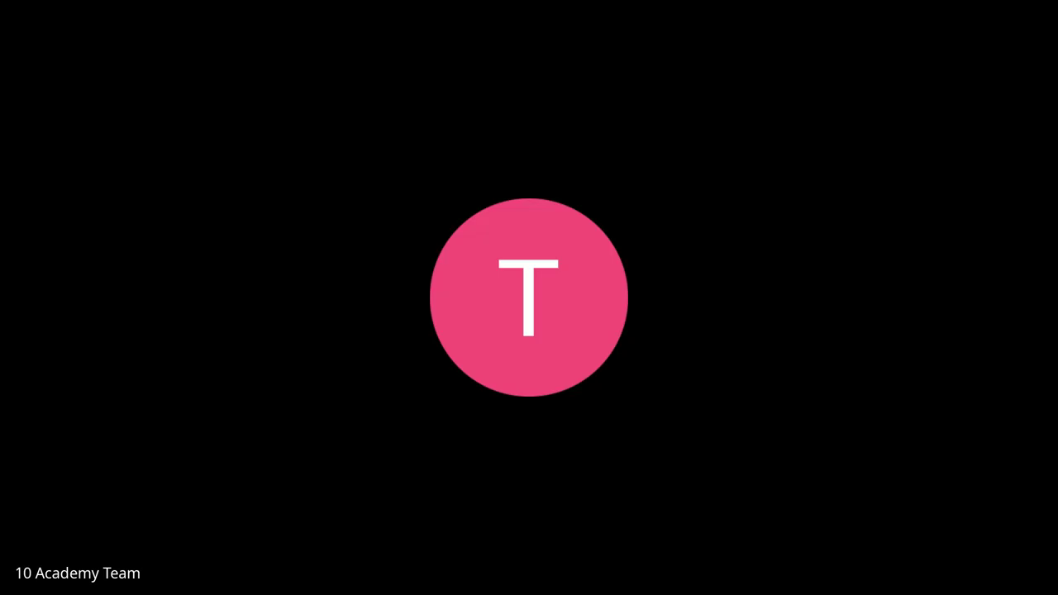